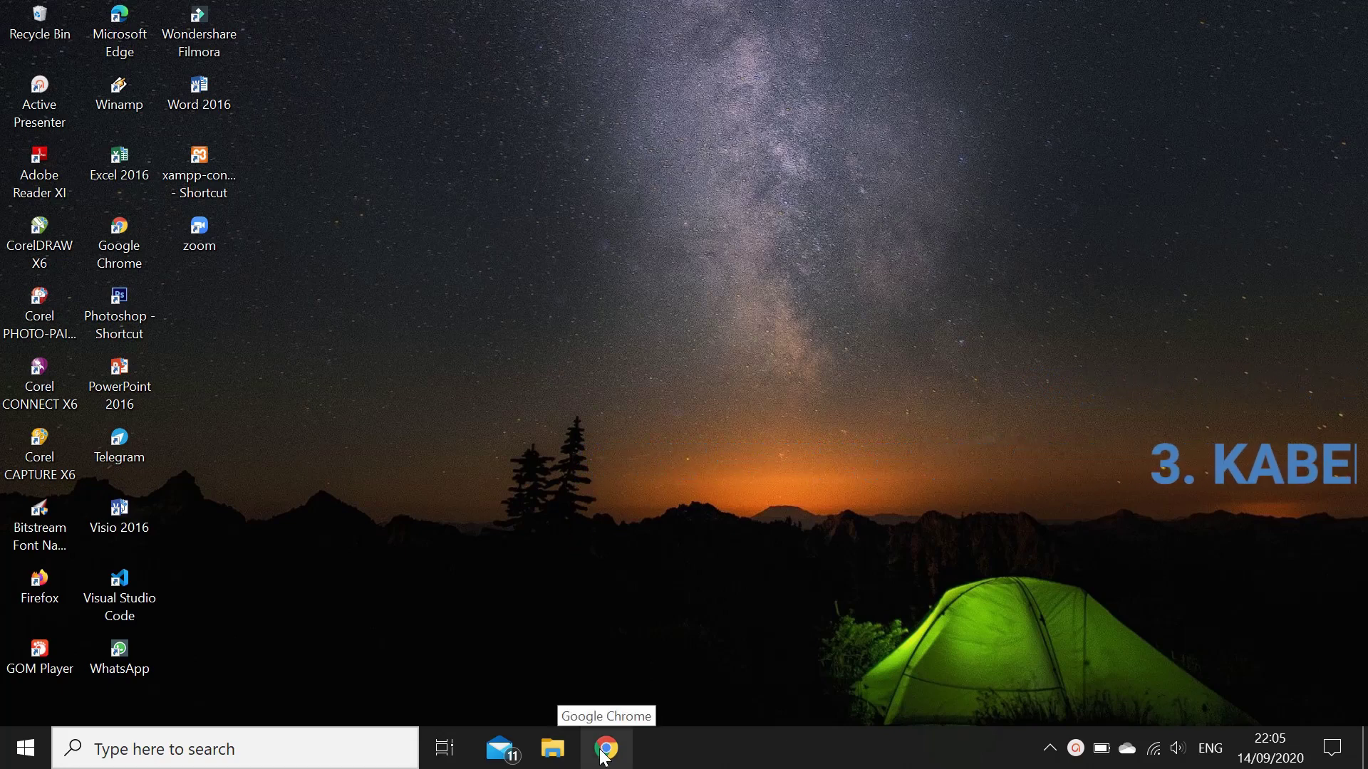
# Step: Open Google Chrome, go to hp.com and open the driver download page from the support links in the footer
pyautogui.click(602, 755)
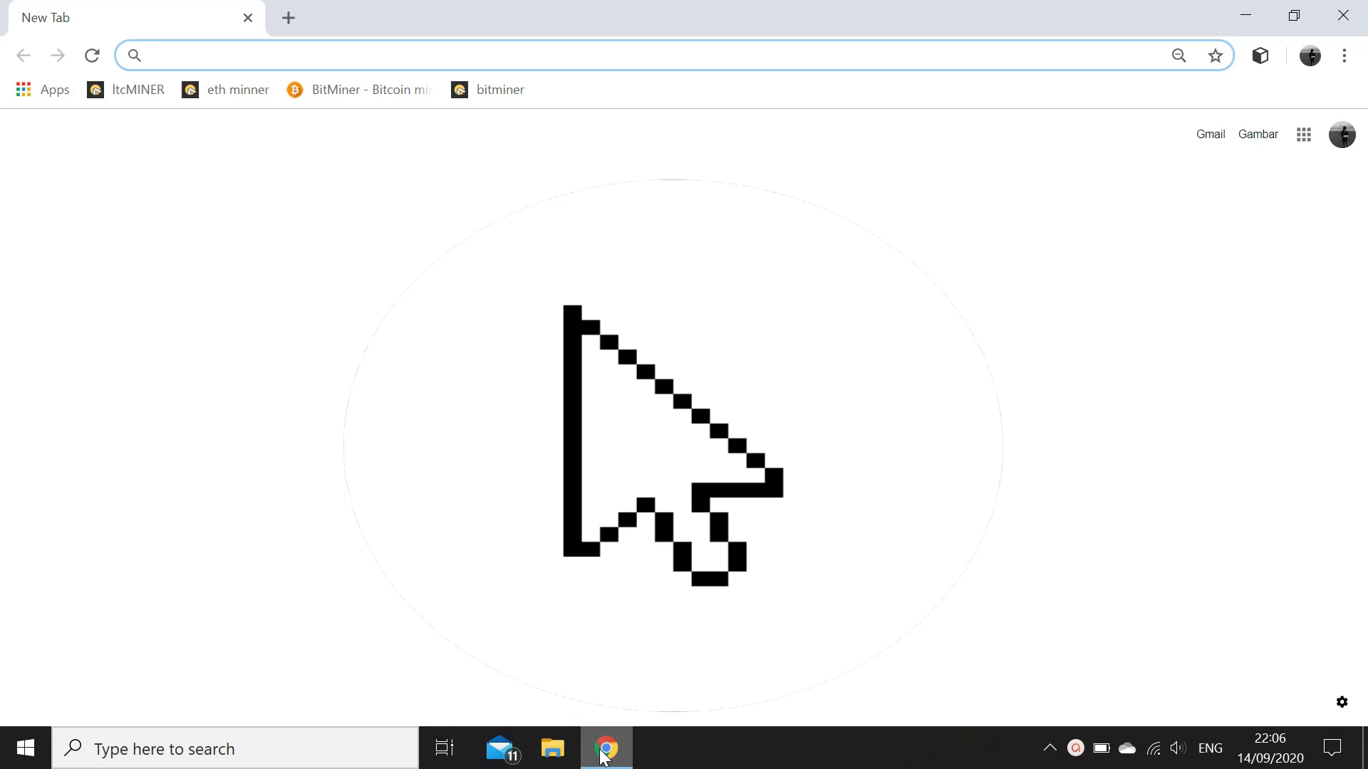
pyautogui.write('hp.com')
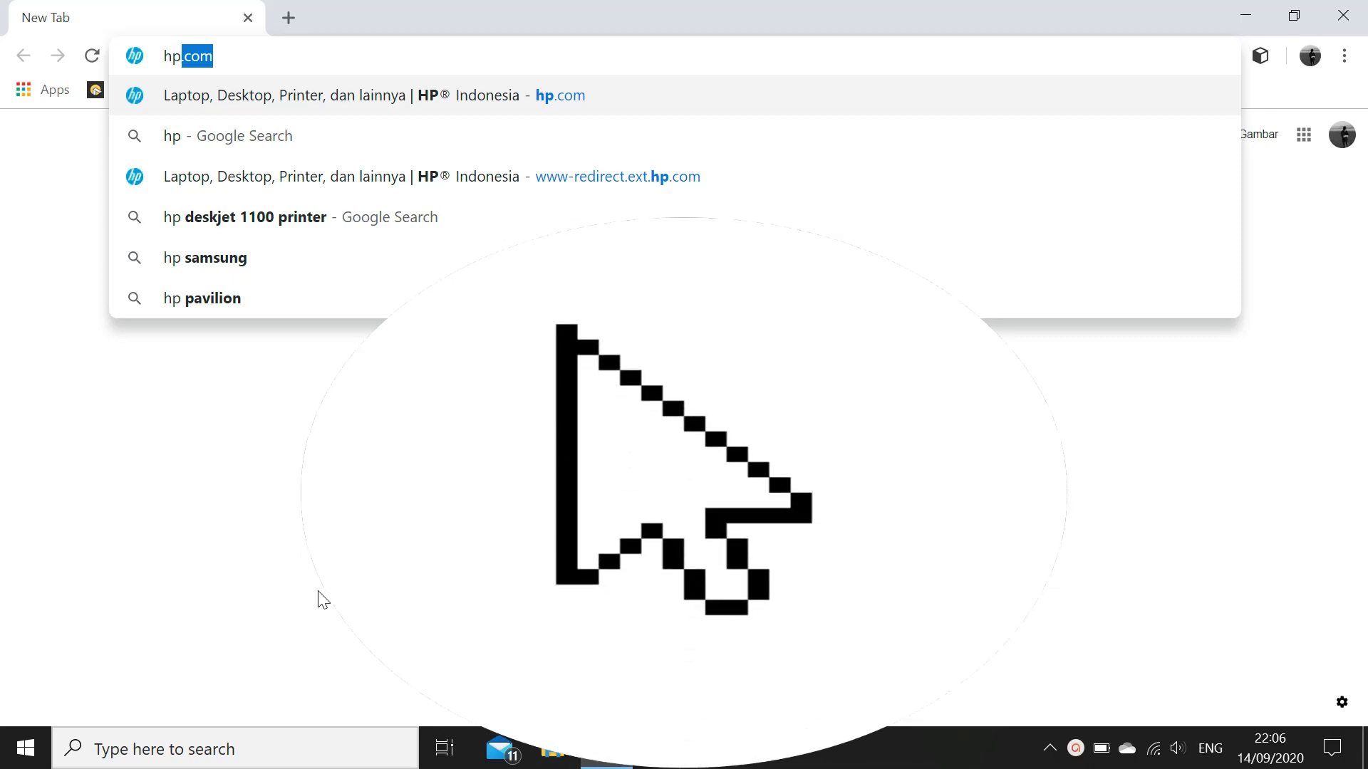
pyautogui.press('Return')
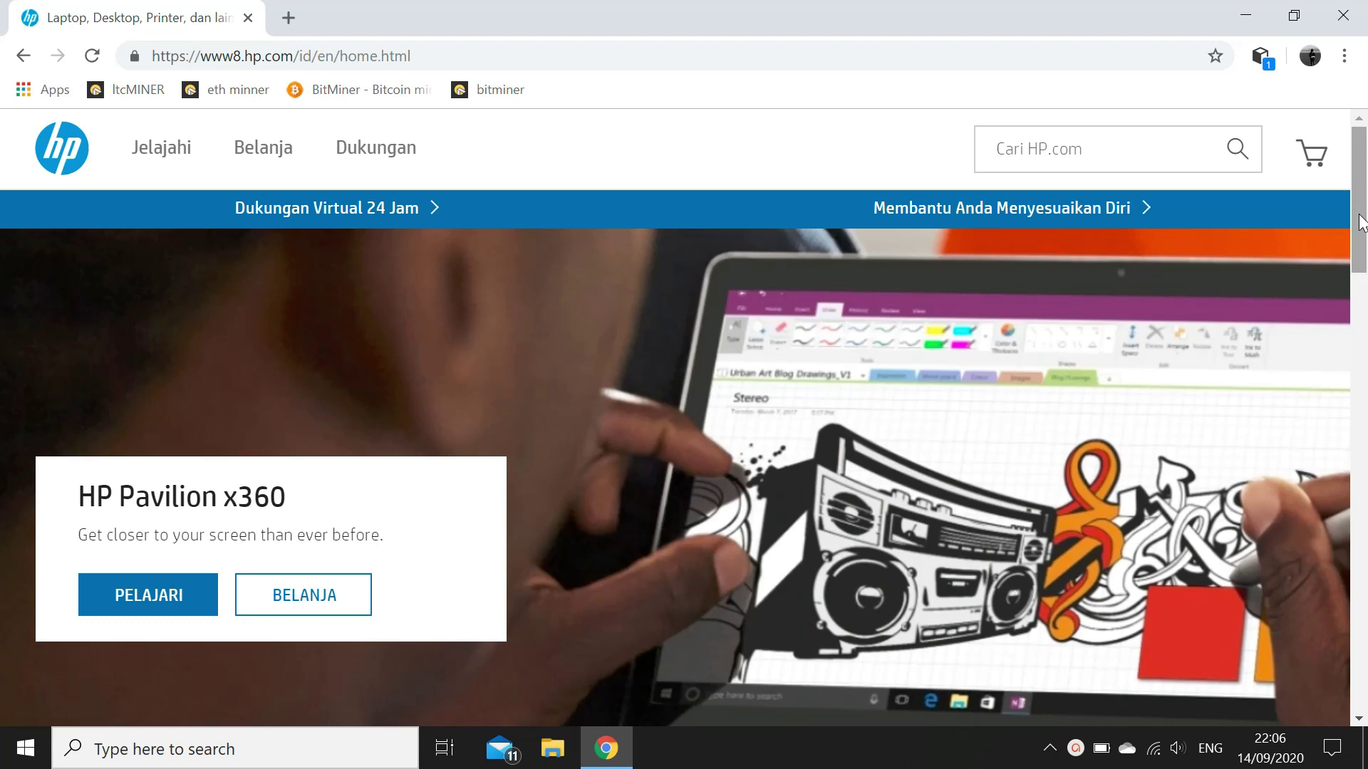
pyautogui.moveTo(1360, 223); pyautogui.dragTo(1363, 595)
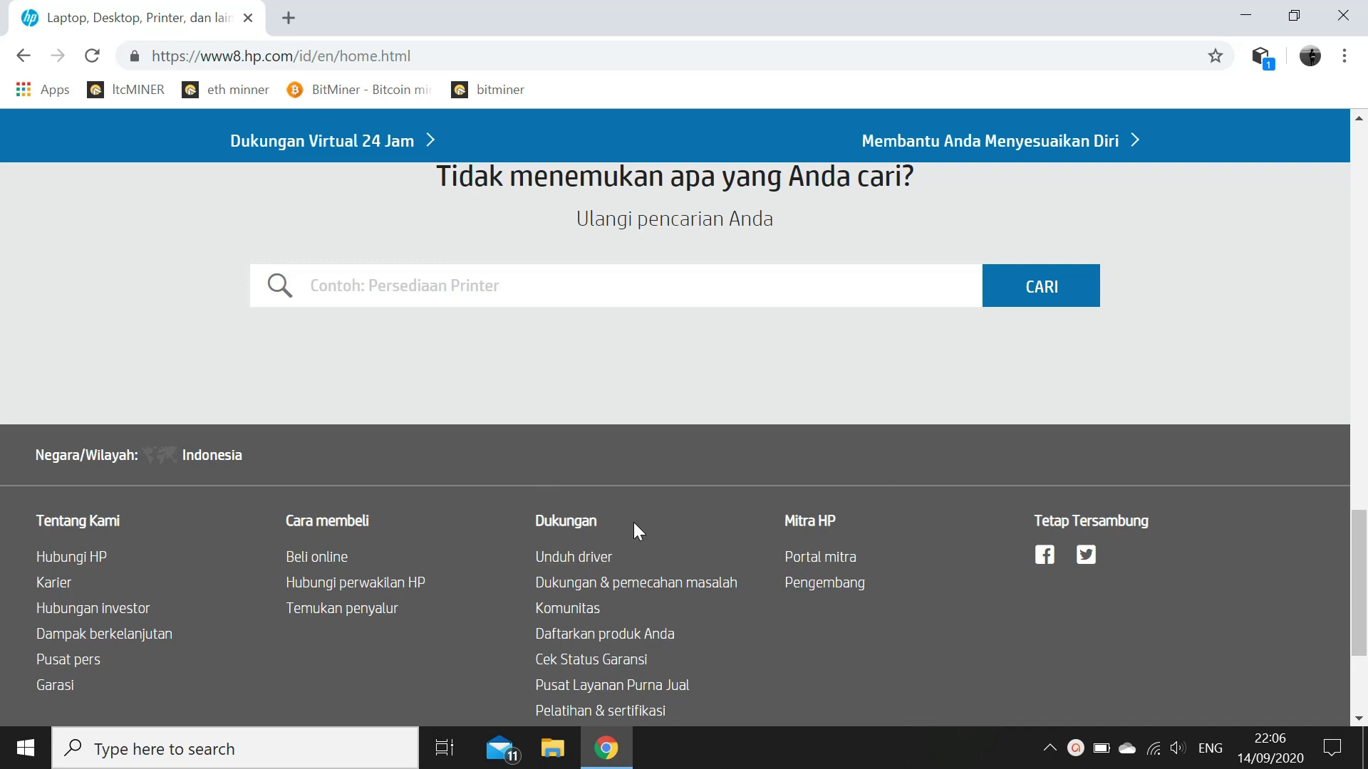
pyautogui.click(594, 567)
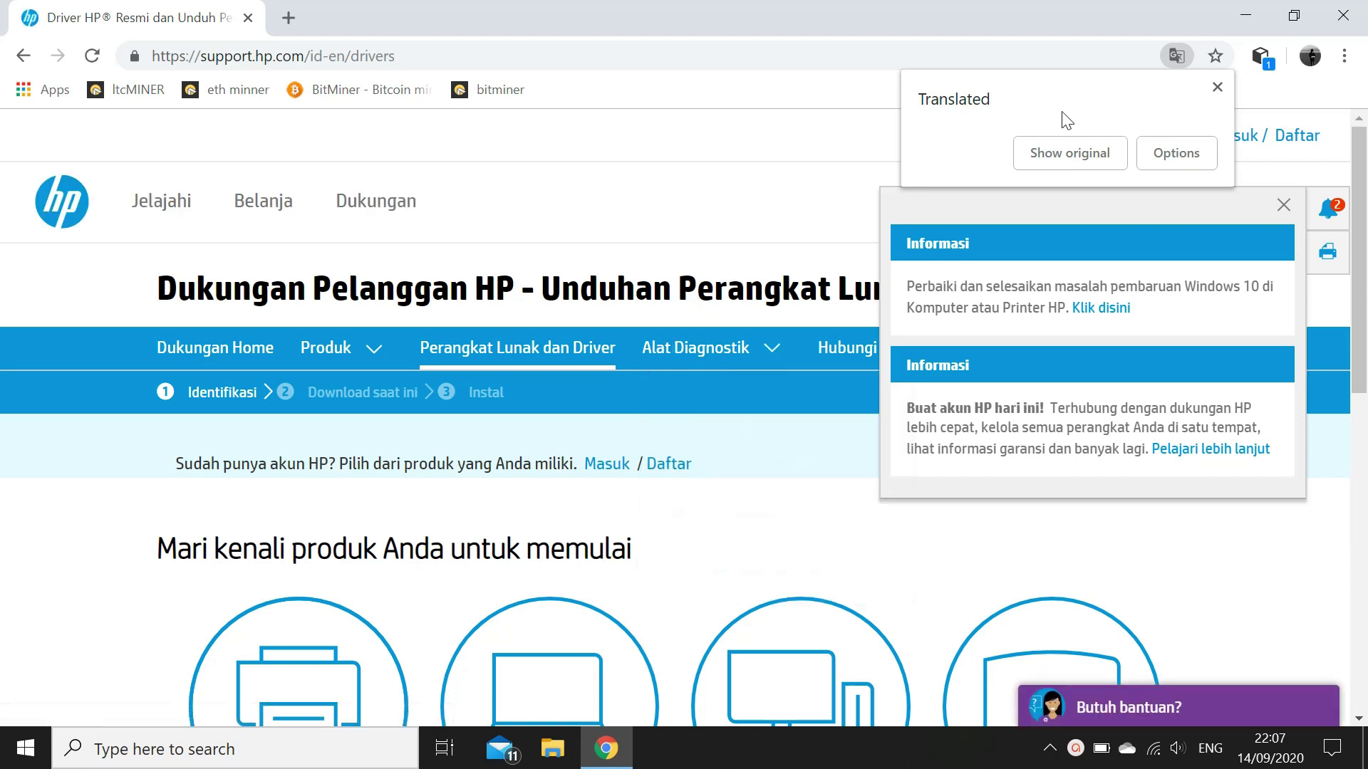
# Step: Dismiss the translation notice and information panel, and choose the printer category (Pencetak) as the product type
pyautogui.click(1216, 87)
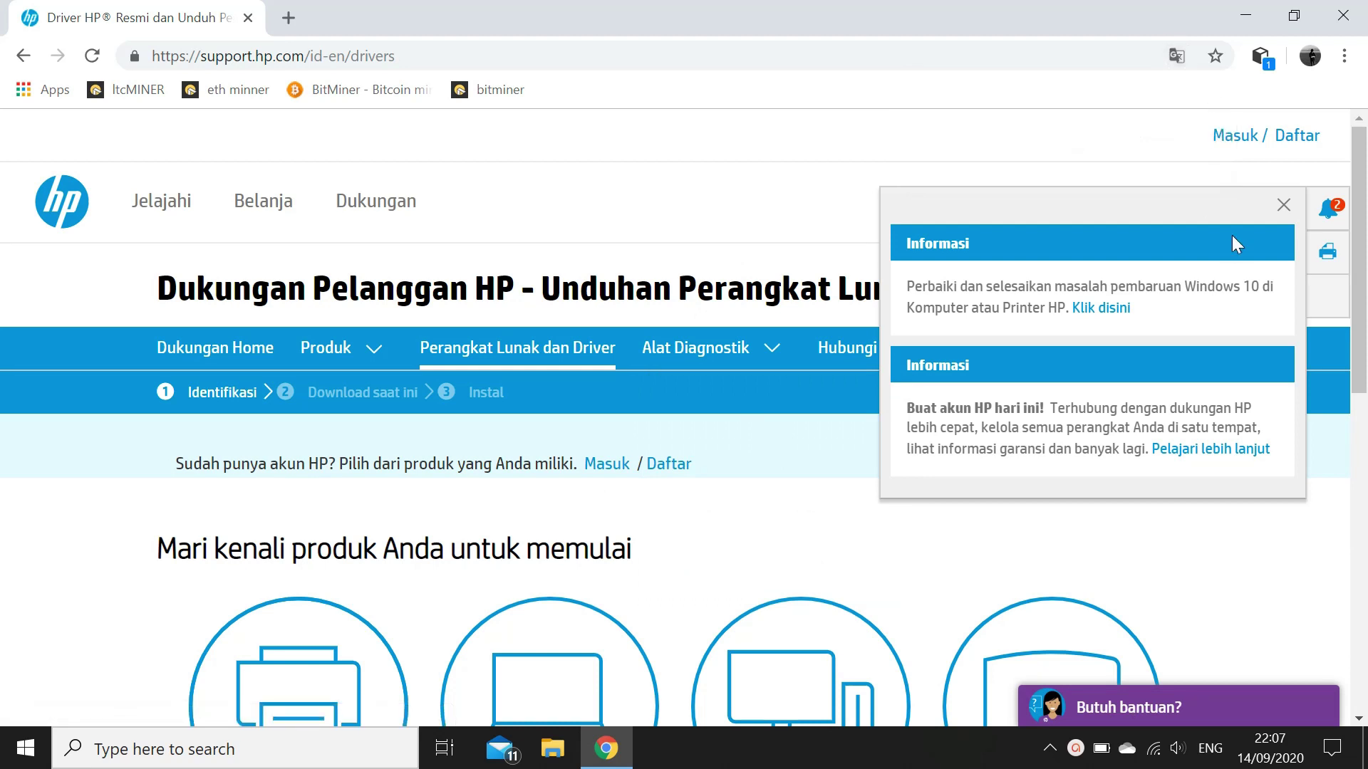
pyautogui.click(1283, 205)
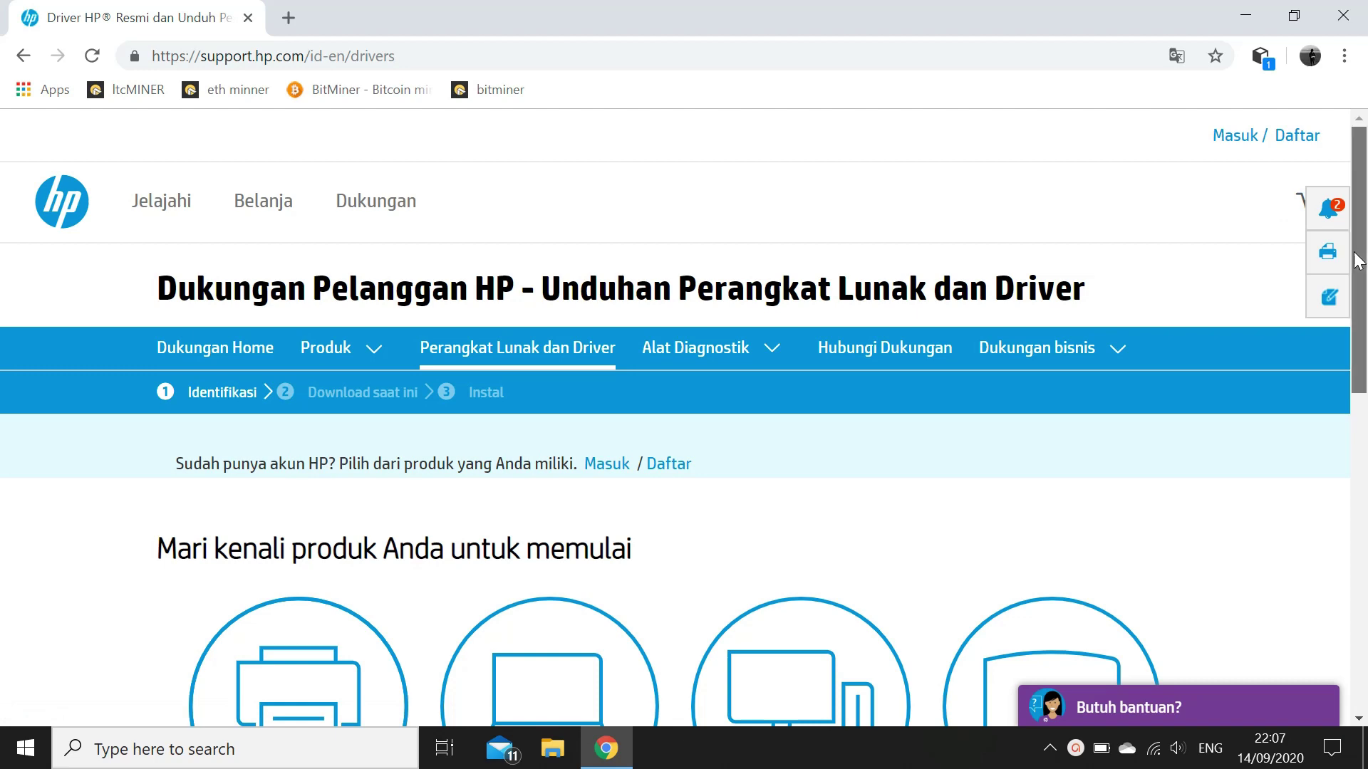
pyautogui.moveTo(1358, 258); pyautogui.dragTo(1366, 381)
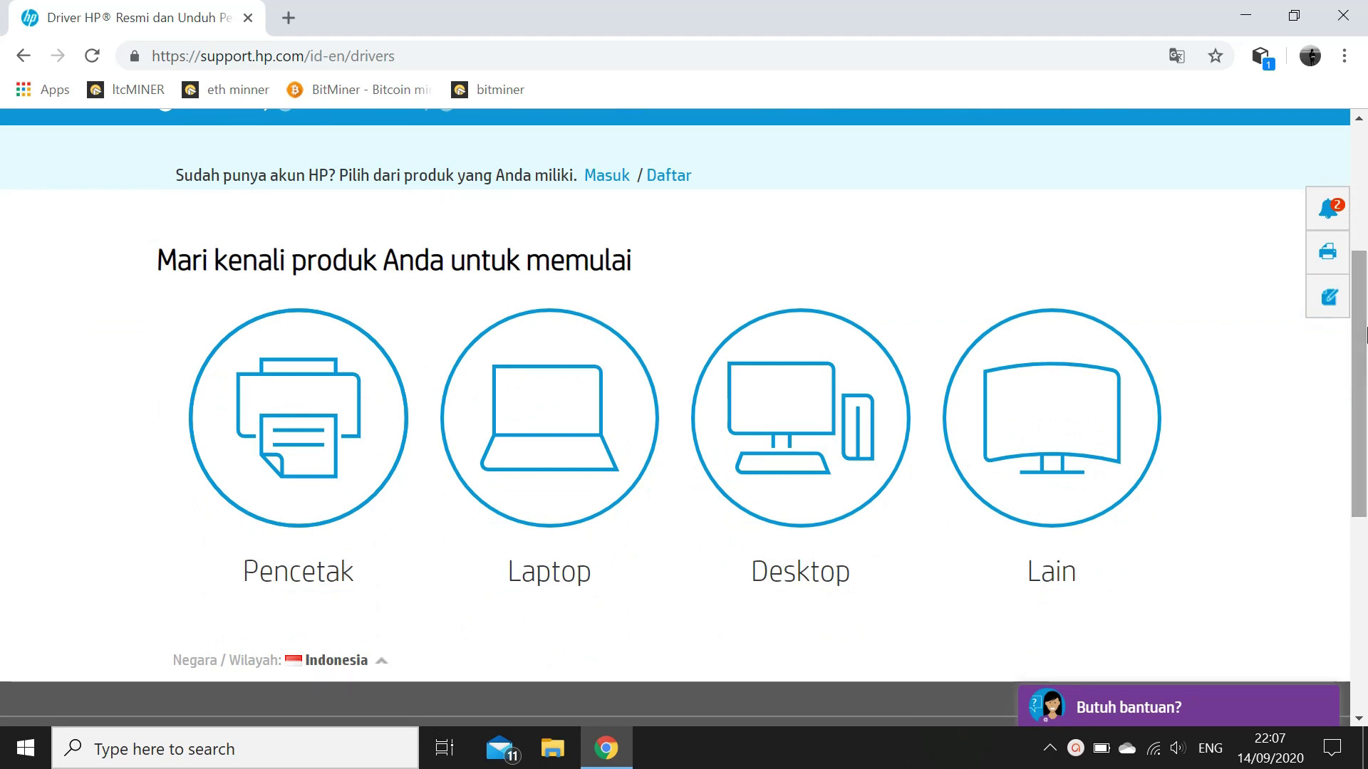
pyautogui.moveTo(1363, 314)
pyautogui.mouseDown()
pyautogui.moveTo(1364, 293)
pyautogui.moveTo(1363, 306)
pyautogui.mouseUp()
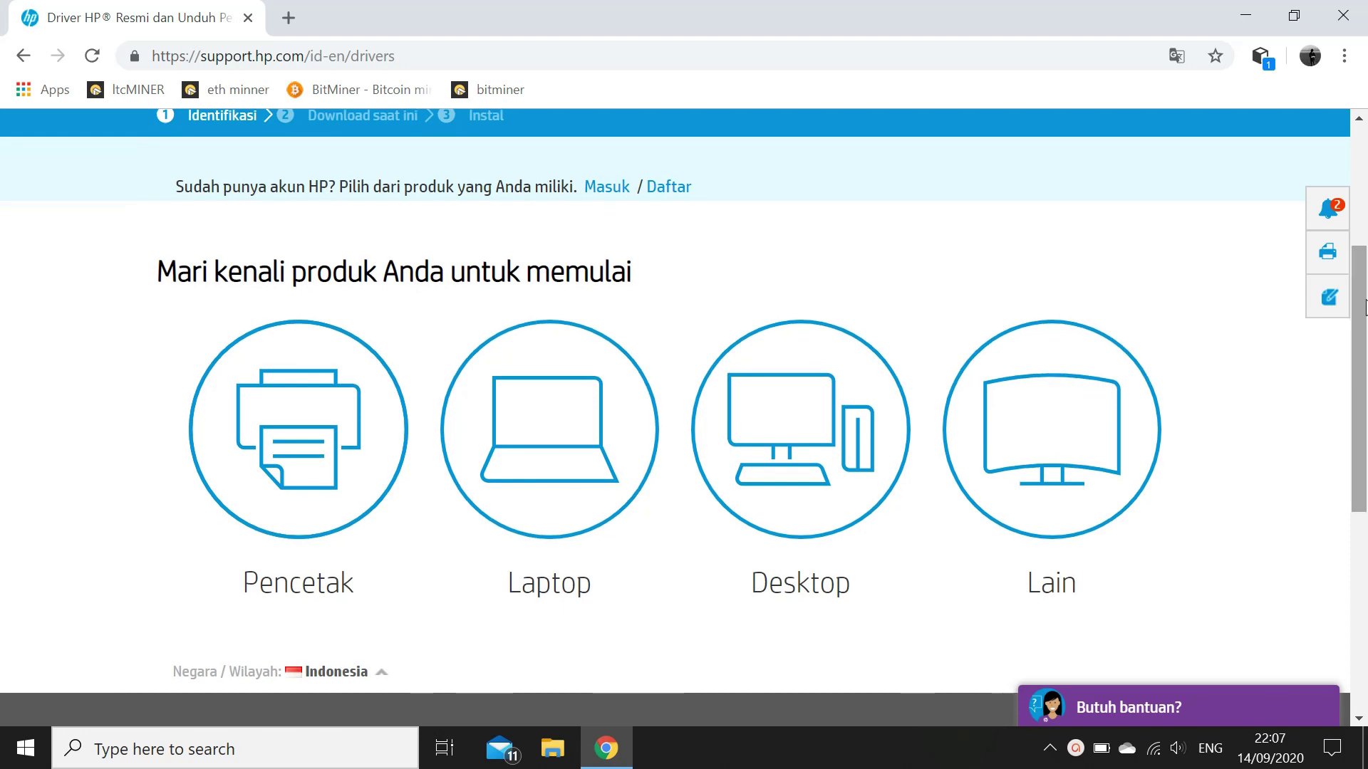
pyautogui.click(279, 457)
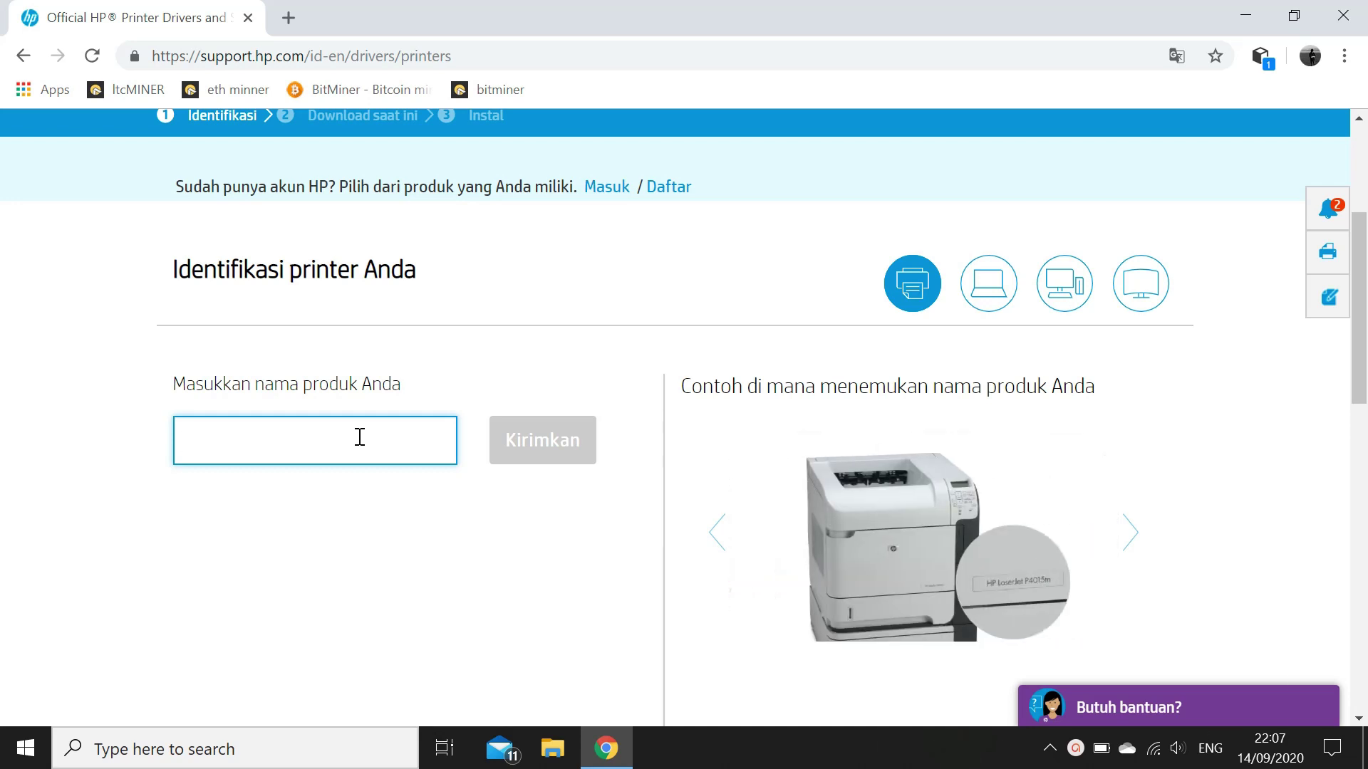
# Step: Search for "hp deskjet 1010 se" as the product name and select HP Deskjet 1010 Printer series from the suggestions
pyautogui.write('h')
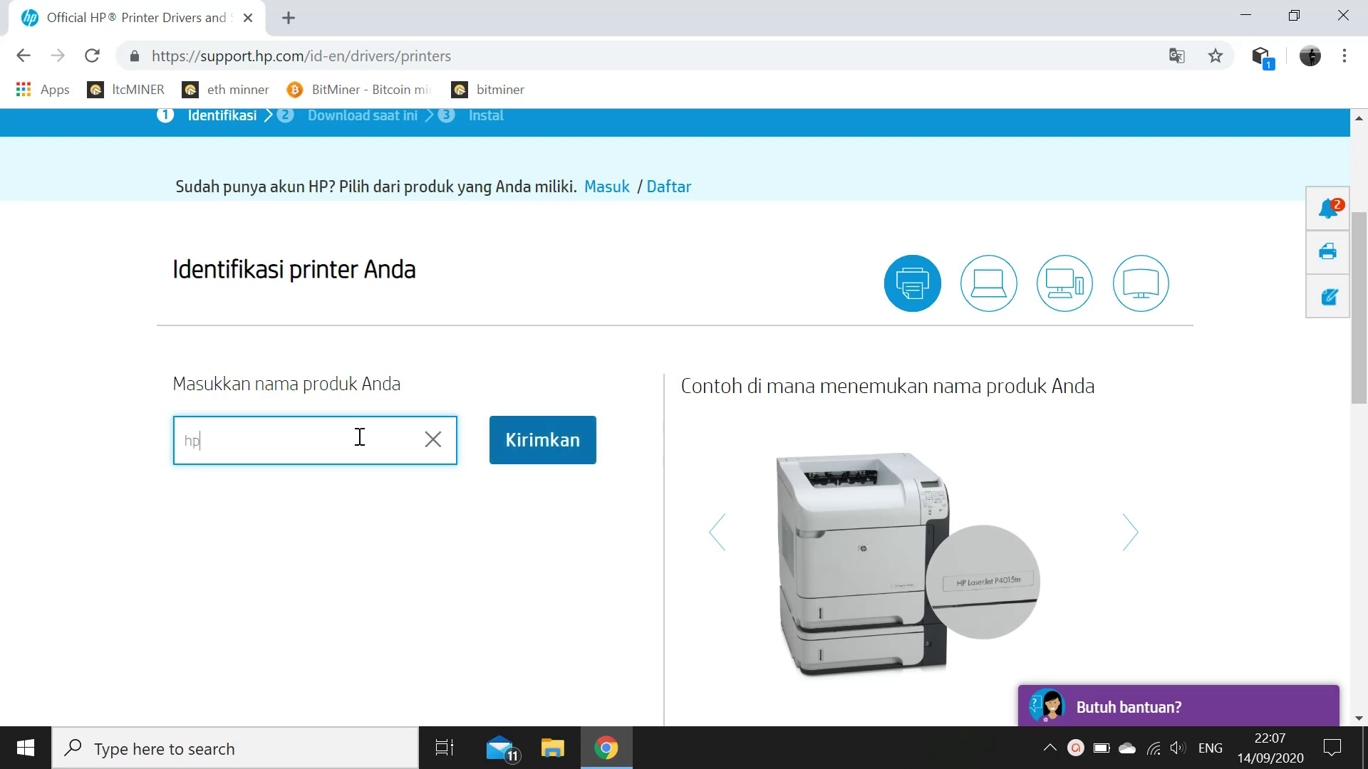
pyautogui.write('p des')
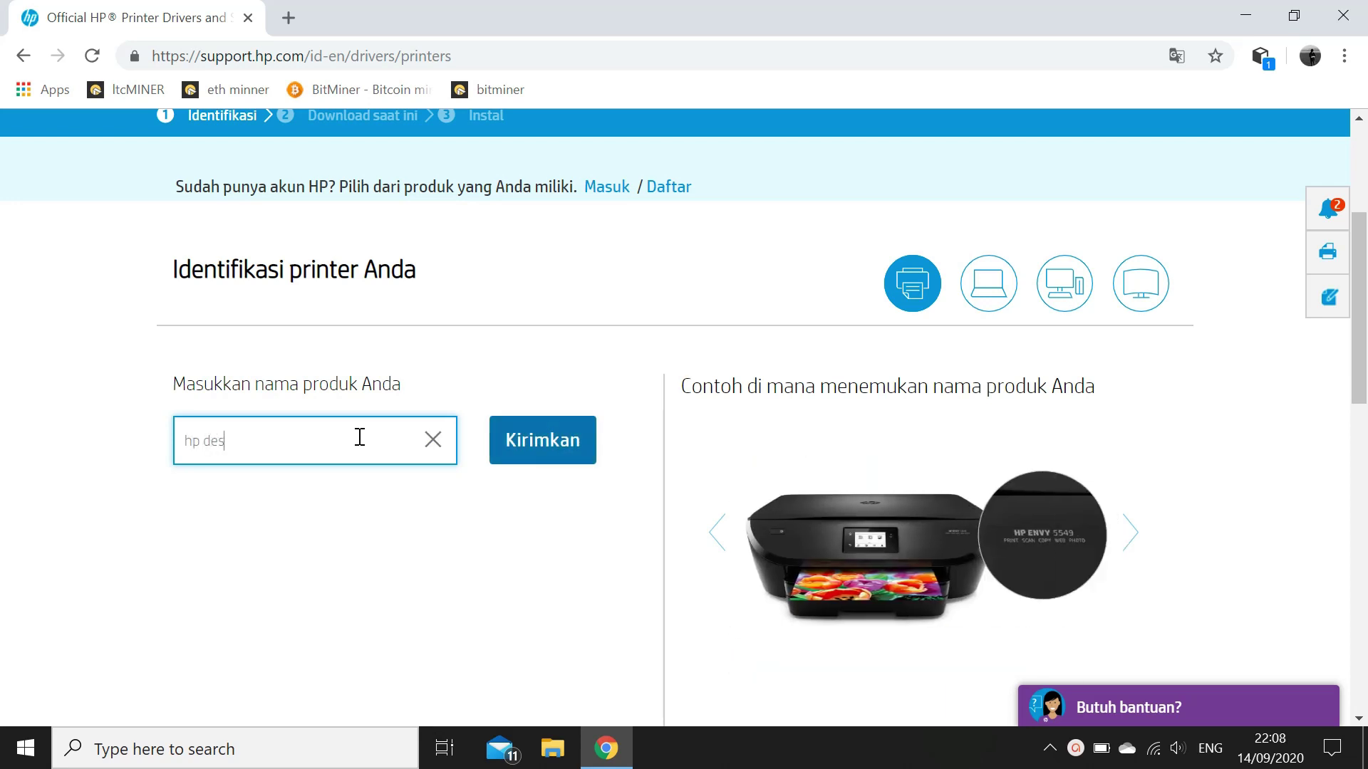
pyautogui.write('kjet')
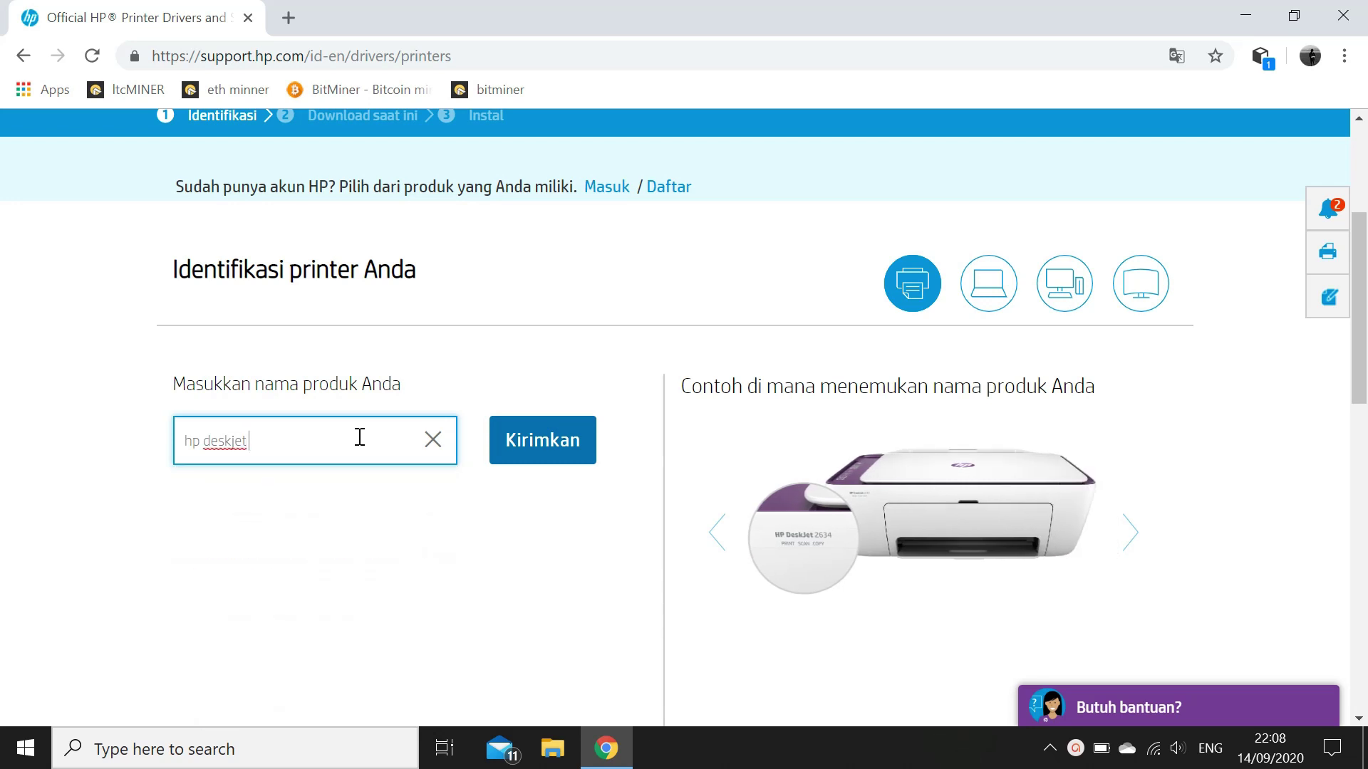
pyautogui.write(' 10')
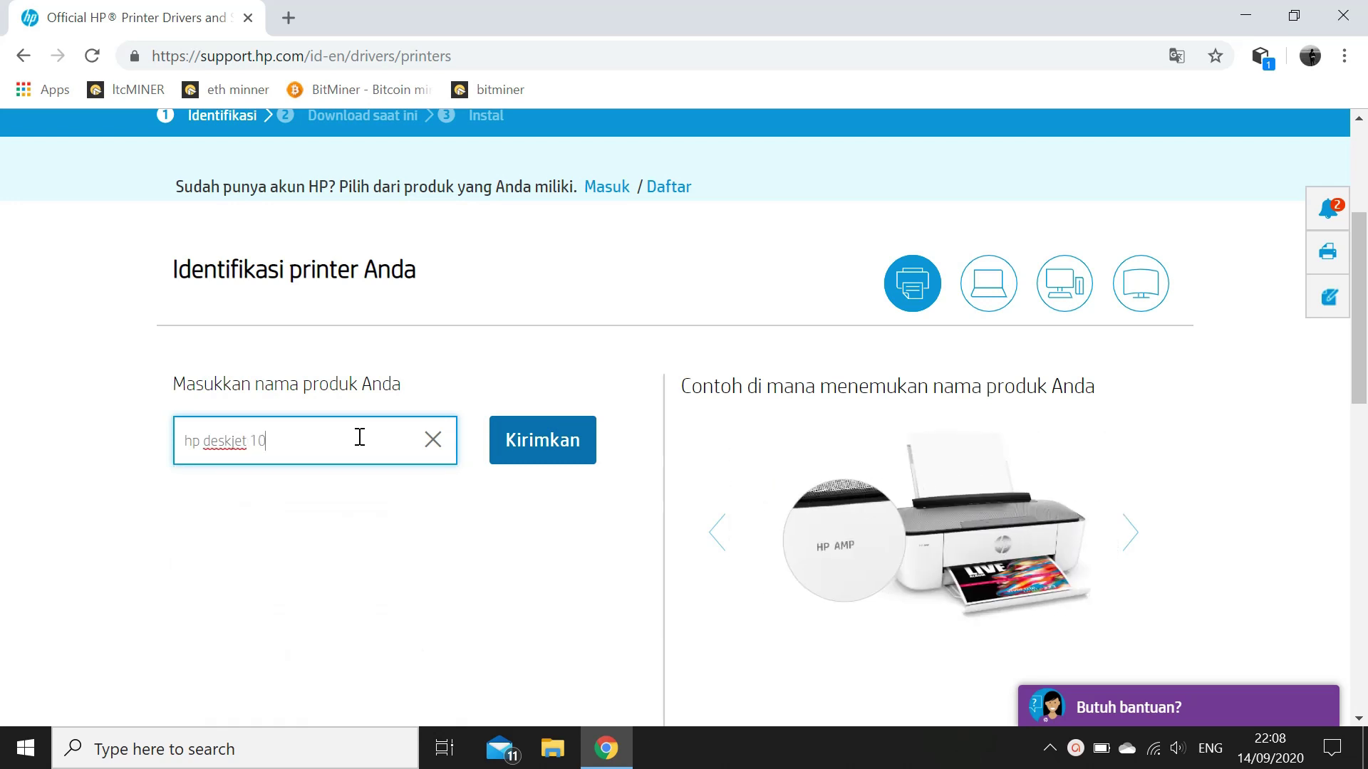
pyautogui.write('10')
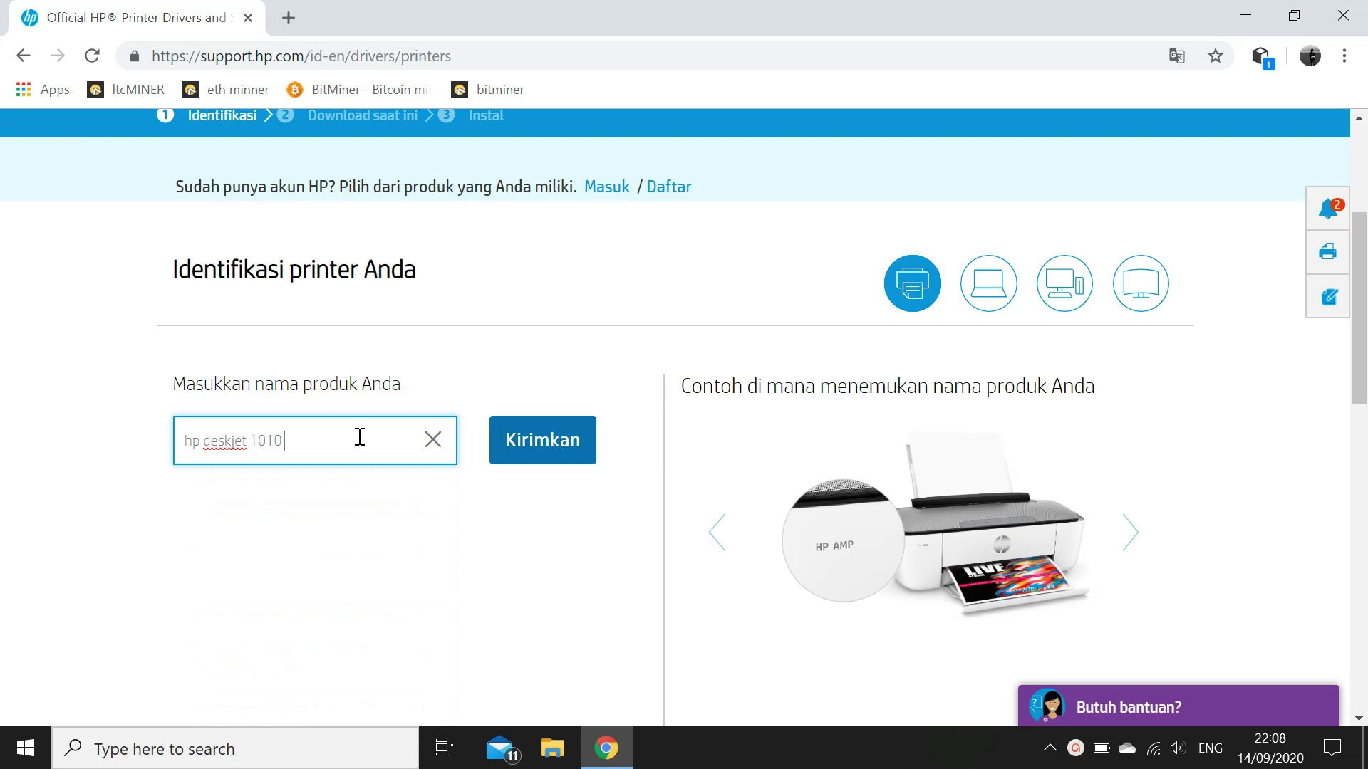
pyautogui.write(' se')
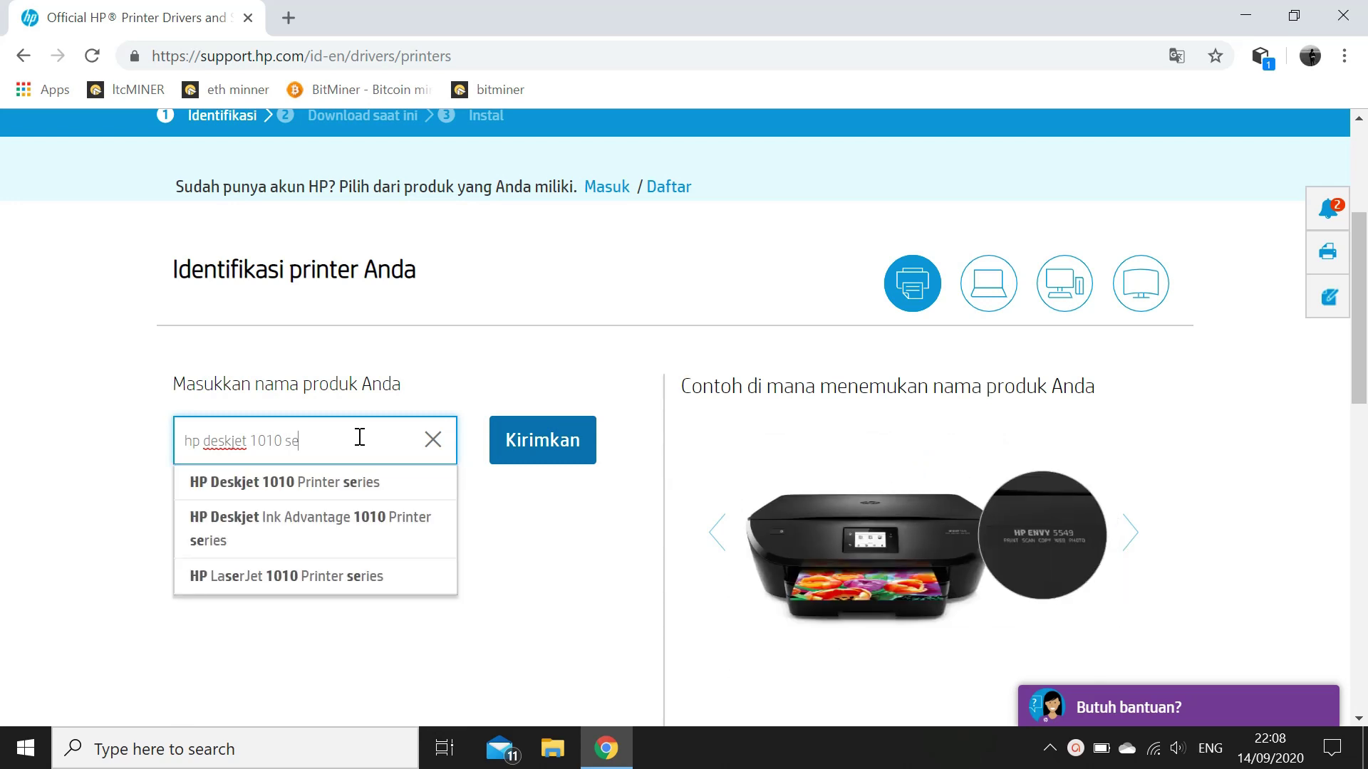
pyautogui.click(336, 486)
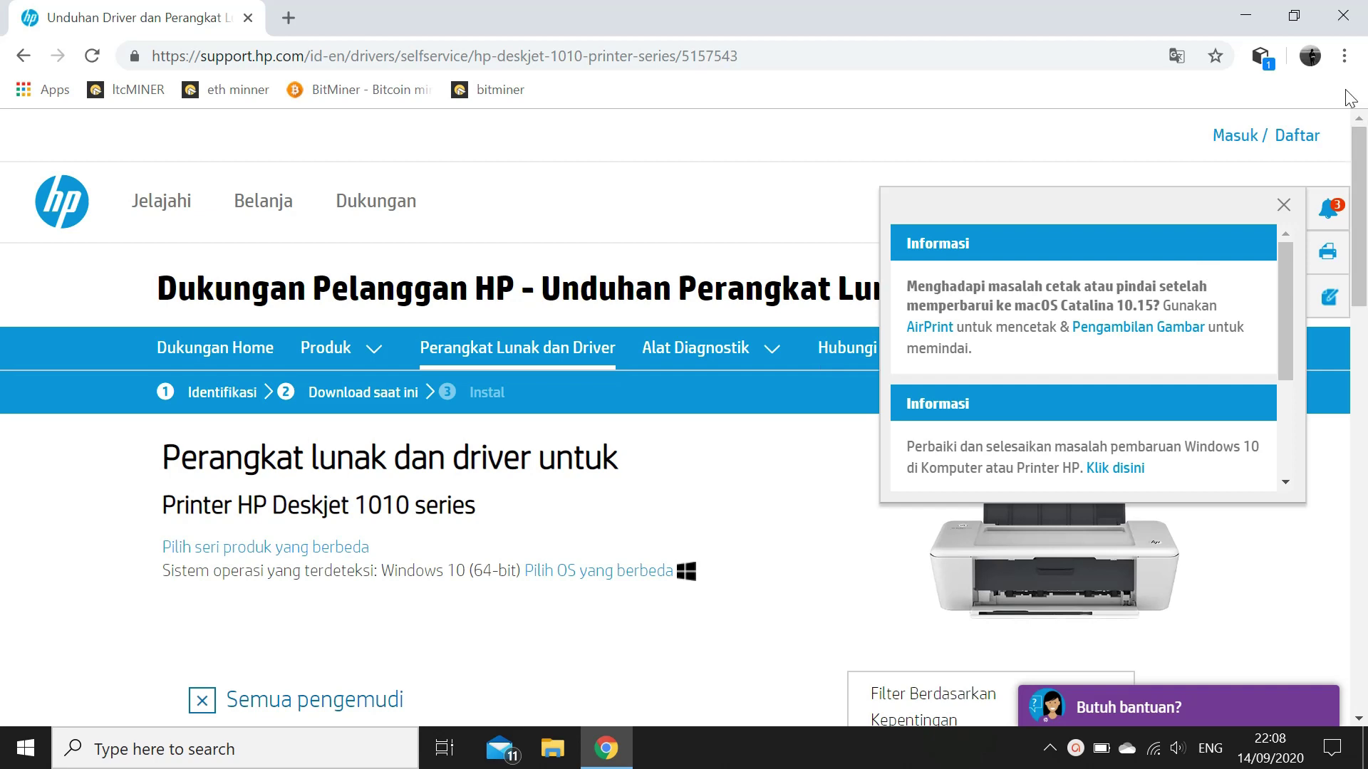
# Step: Dismiss the information panel and download the recommended full-feature software and driver for the Deskjet 1010 series, keeping DJ1010_188.exe
pyautogui.moveTo(1362, 235); pyautogui.dragTo(1365, 327)
pyautogui.moveTo(1365, 347); pyautogui.dragTo(1366, 425)
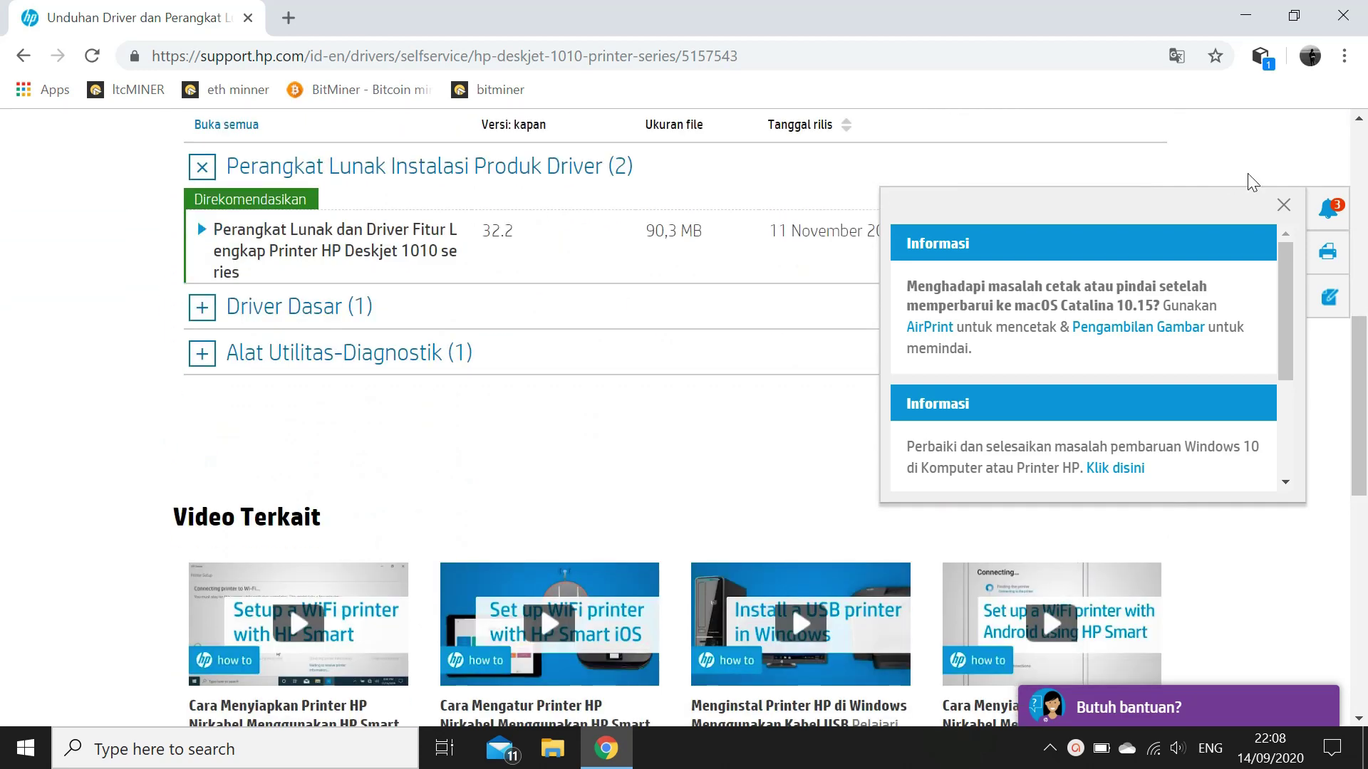
pyautogui.click(1282, 208)
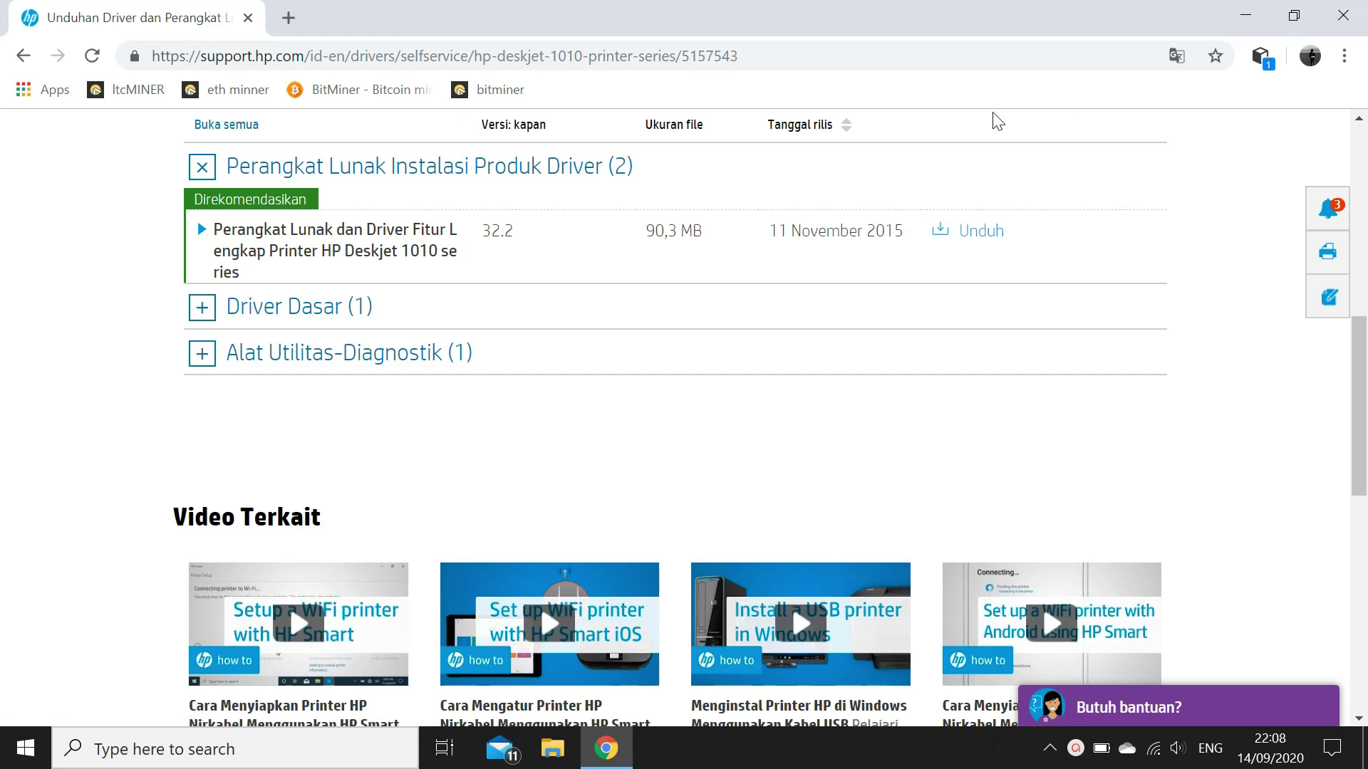
pyautogui.scroll(3, 1116, 294)
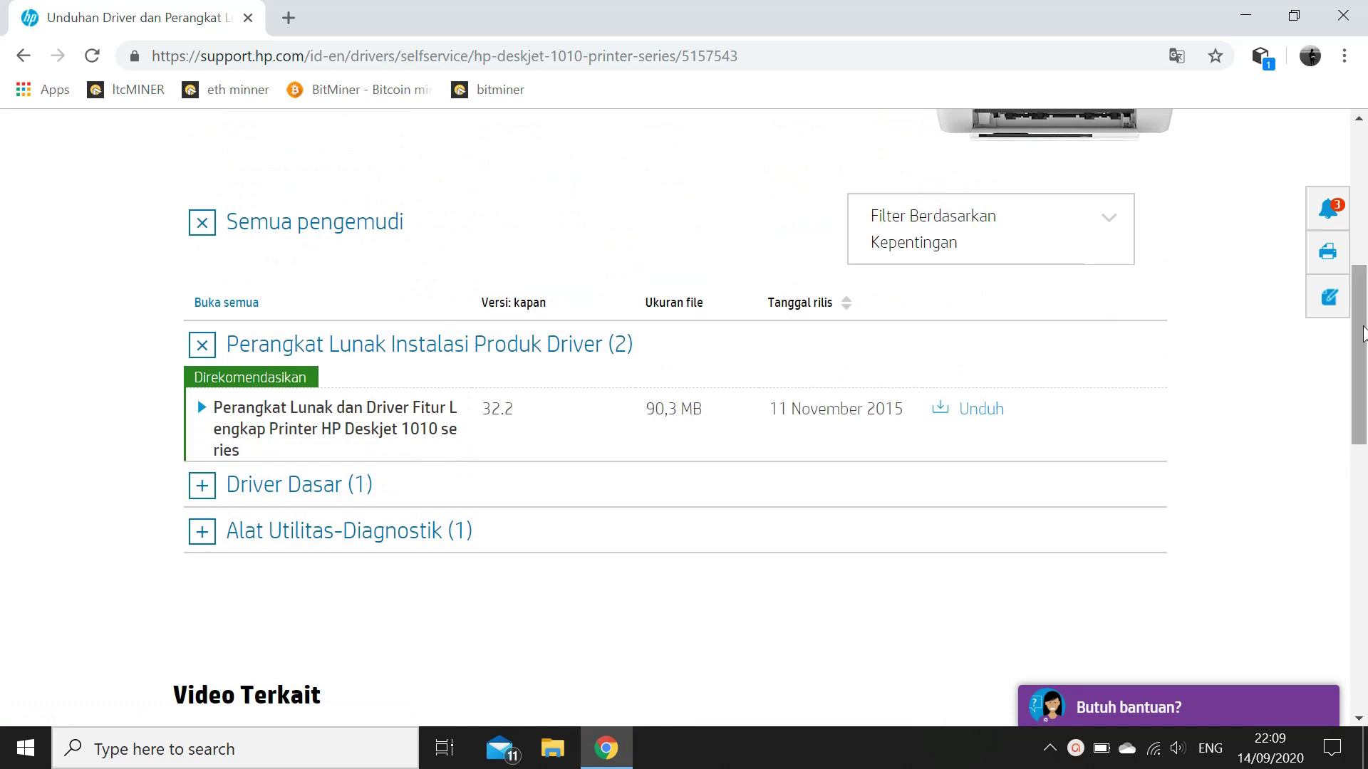
pyautogui.moveTo(1362, 333); pyautogui.dragTo(1362, 280)
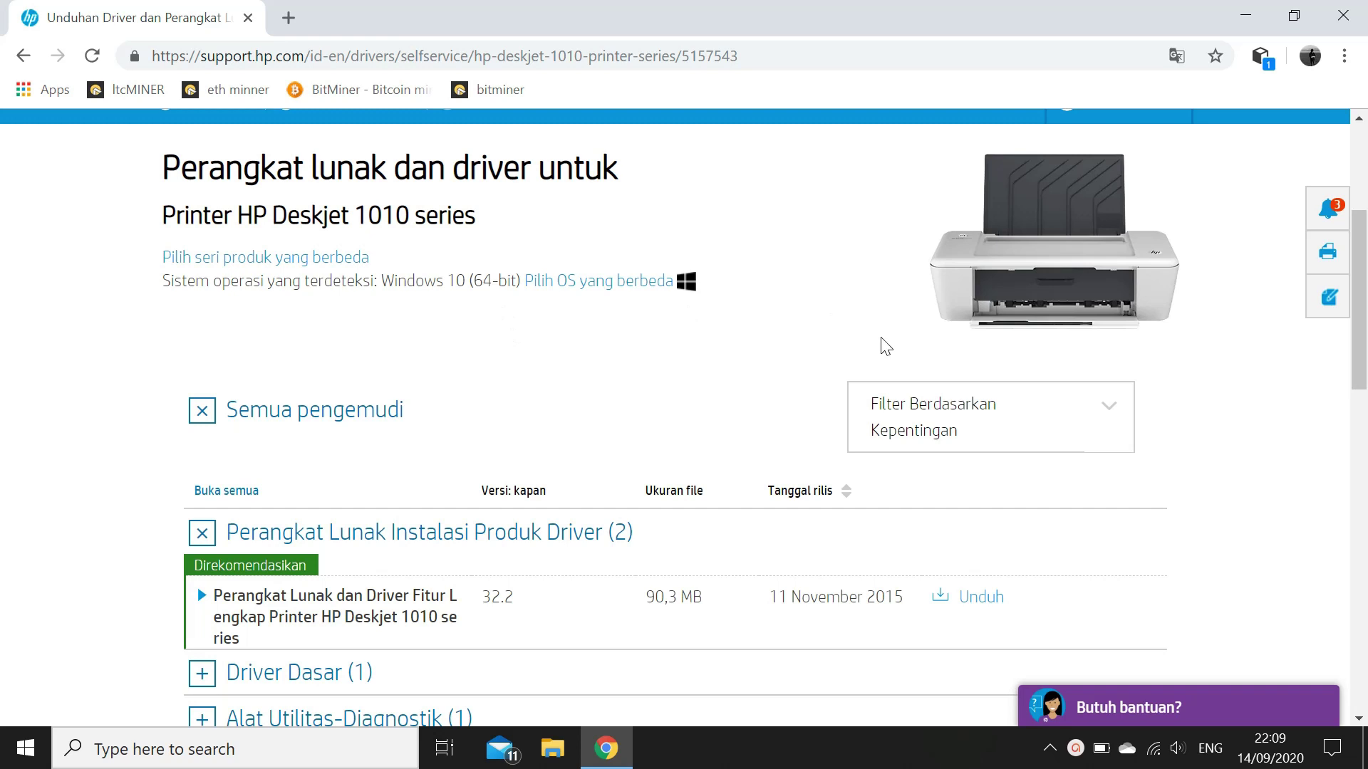
pyautogui.moveTo(1035, 279); pyautogui.dragTo(1079, 181)
pyautogui.moveTo(1078, 181); pyautogui.dragTo(768, 283)
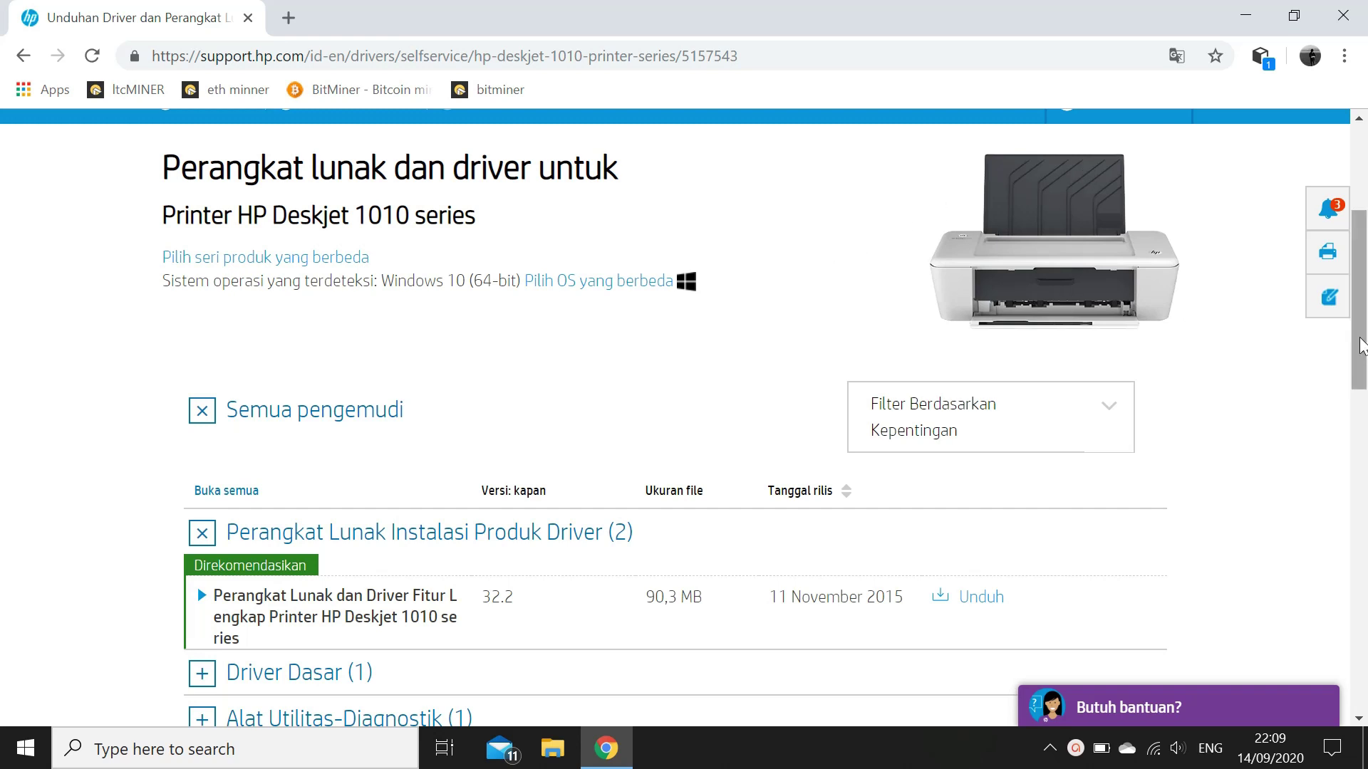
pyautogui.moveTo(1360, 345); pyautogui.dragTo(1364, 397)
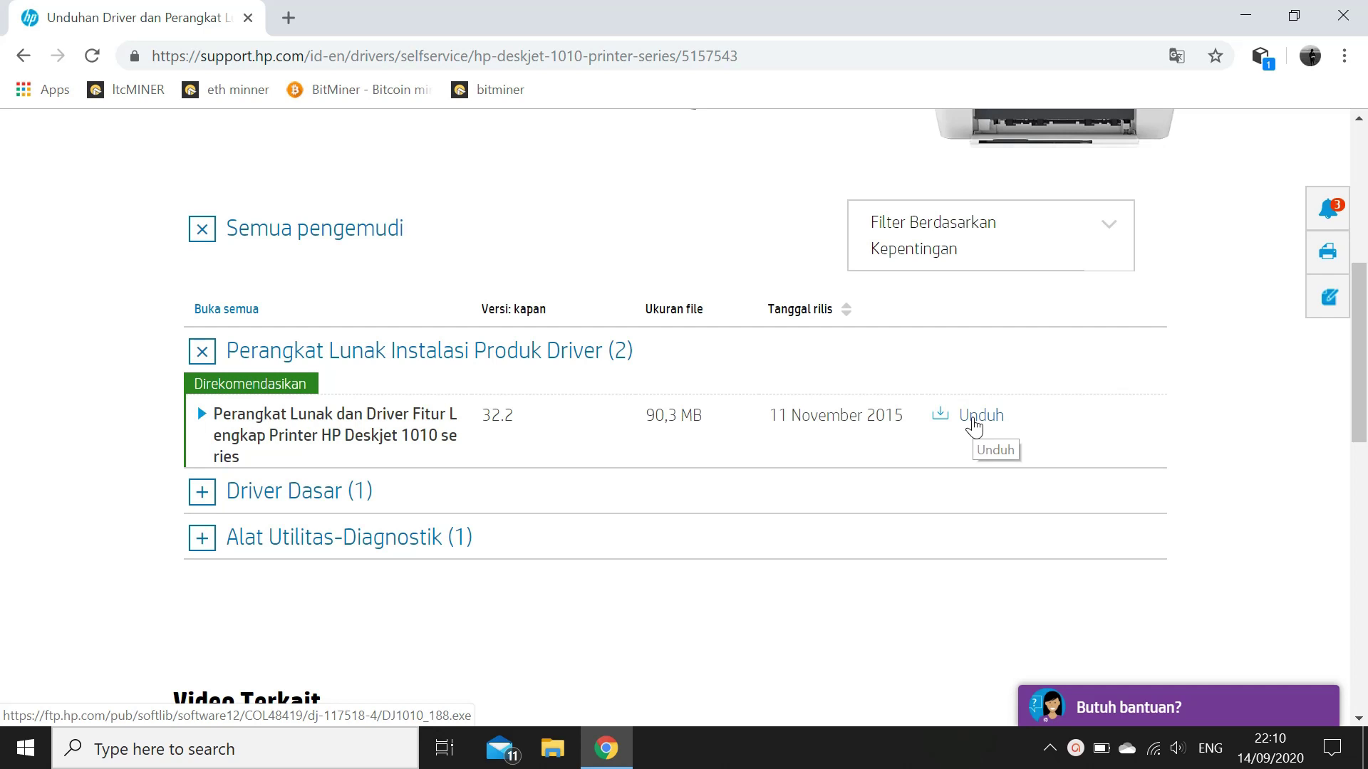
pyautogui.click(975, 426)
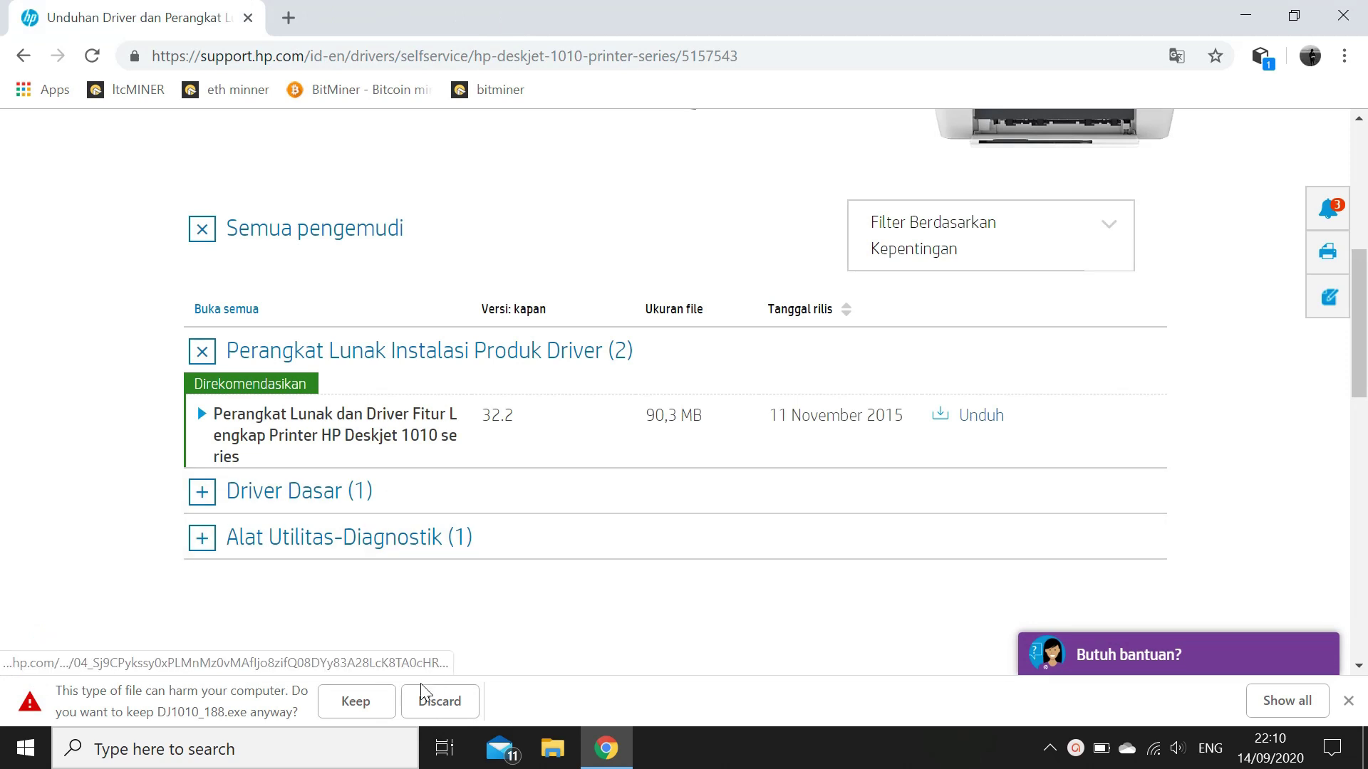
pyautogui.click(370, 703)
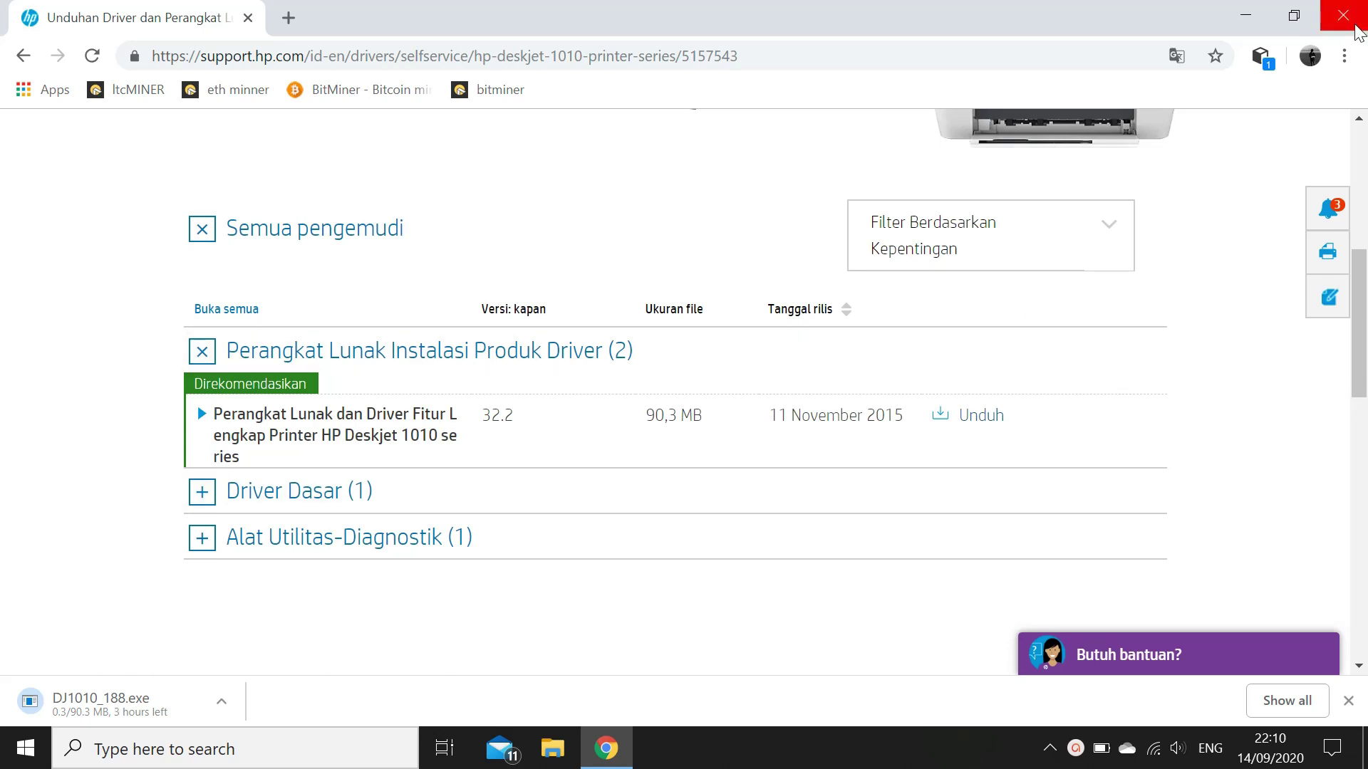
# Step: Open the browser's downloads list, and run the DJ1010_188 installer from the Aplikasi folder on drive D in File Explorer
pyautogui.click(1344, 57)
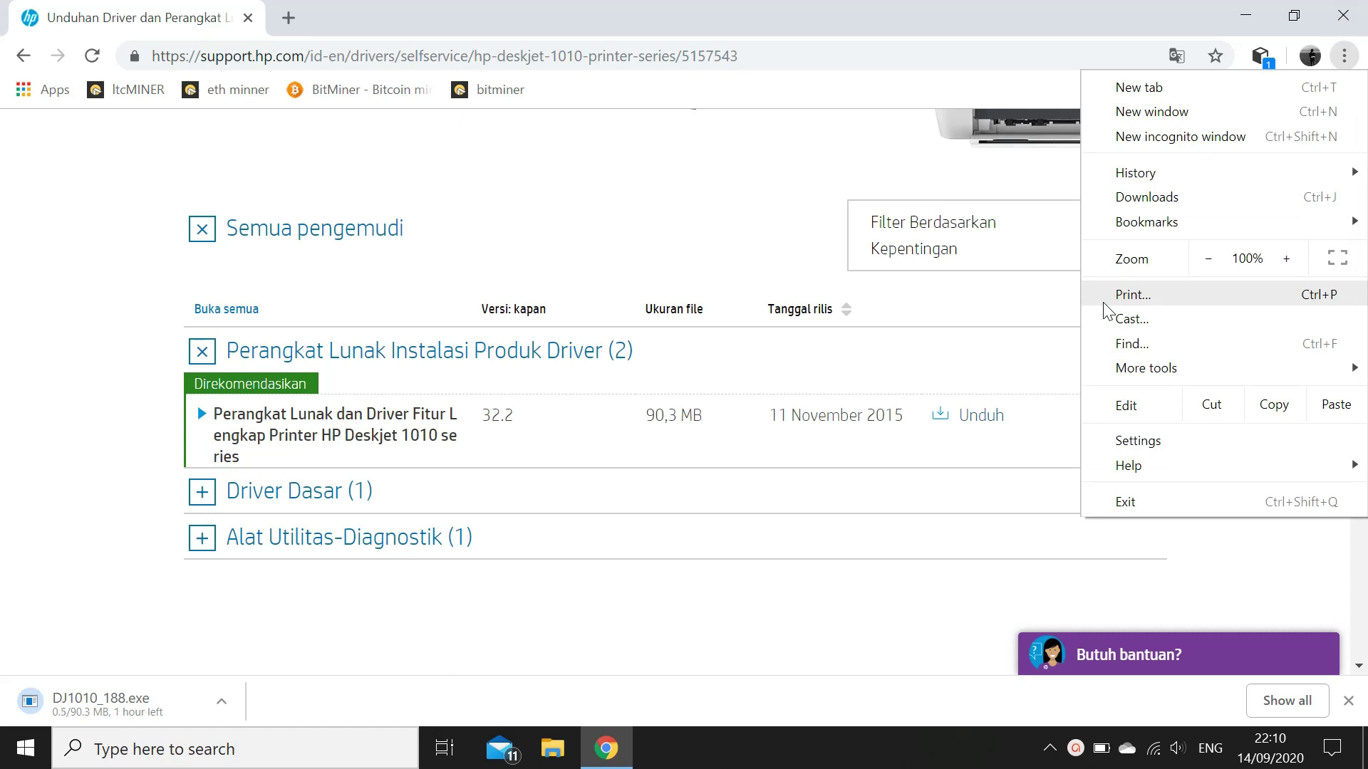
pyautogui.click(1148, 205)
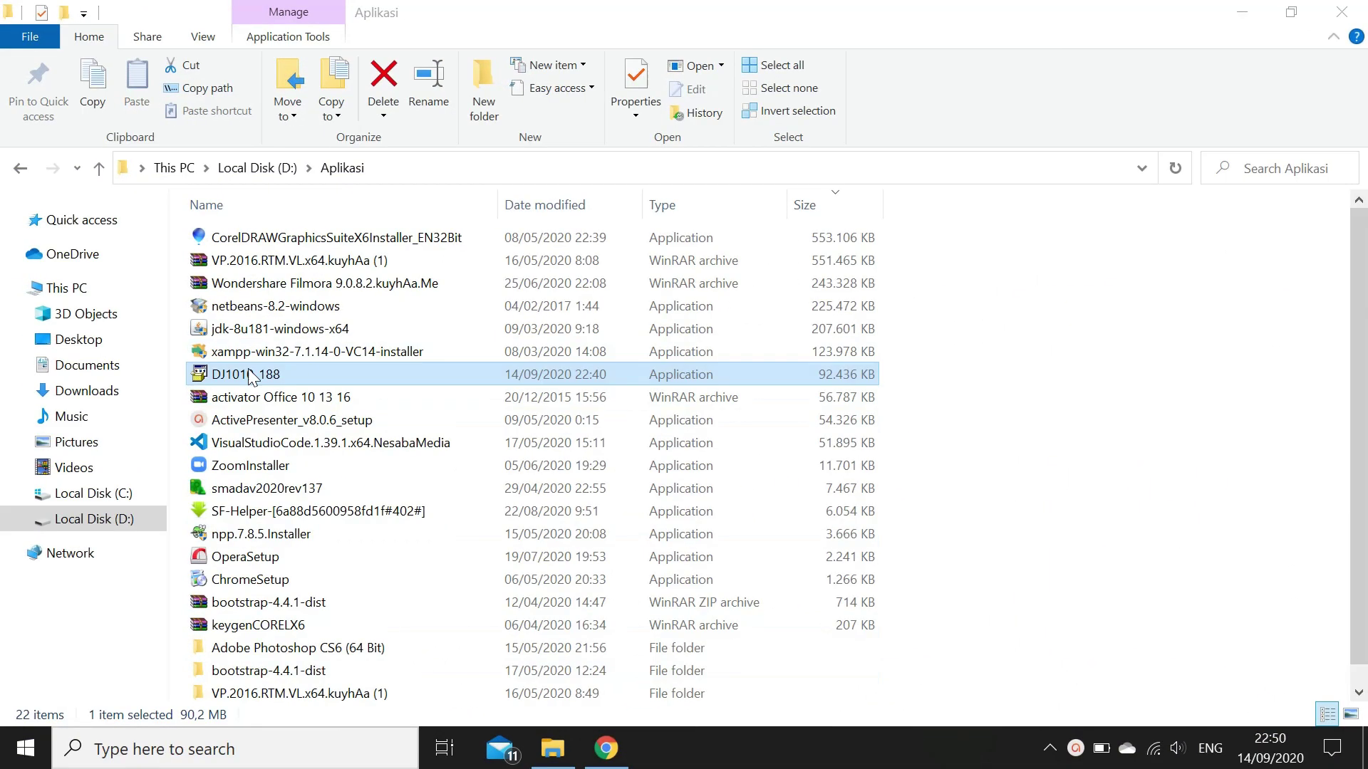
pyautogui.doubleClick(251, 379)
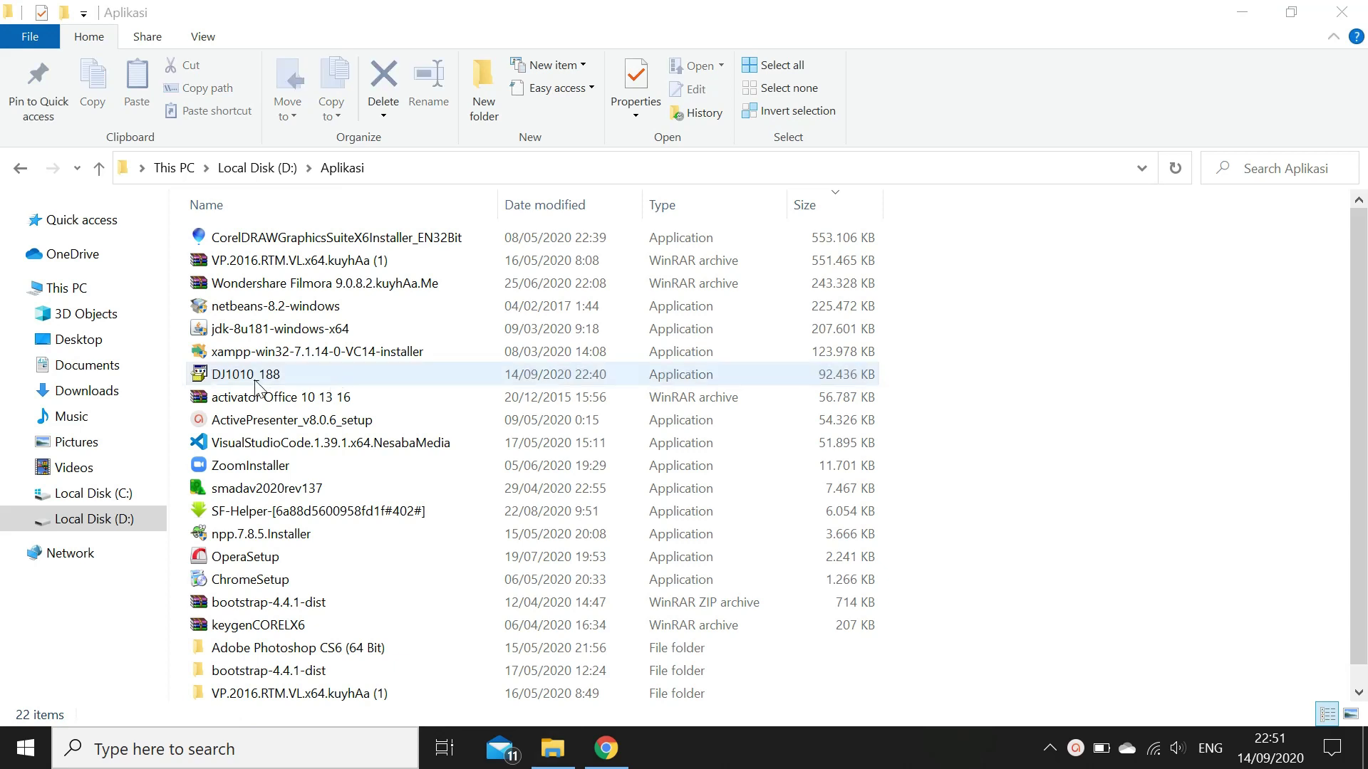
pyautogui.doubleClick(260, 380)
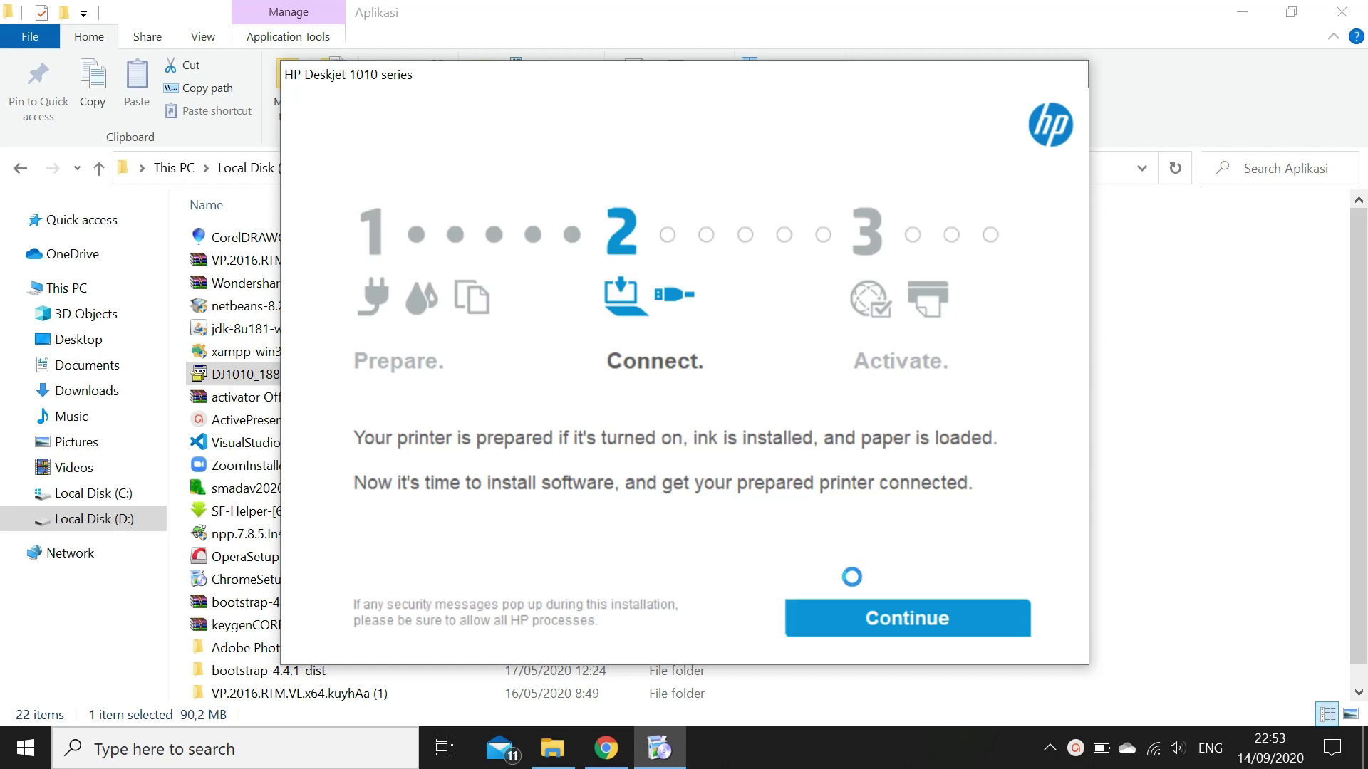
# Step: Continue the HP Deskjet 1010 setup with the recommended software selection and accept the installation agreements and settings
pyautogui.click(893, 607)
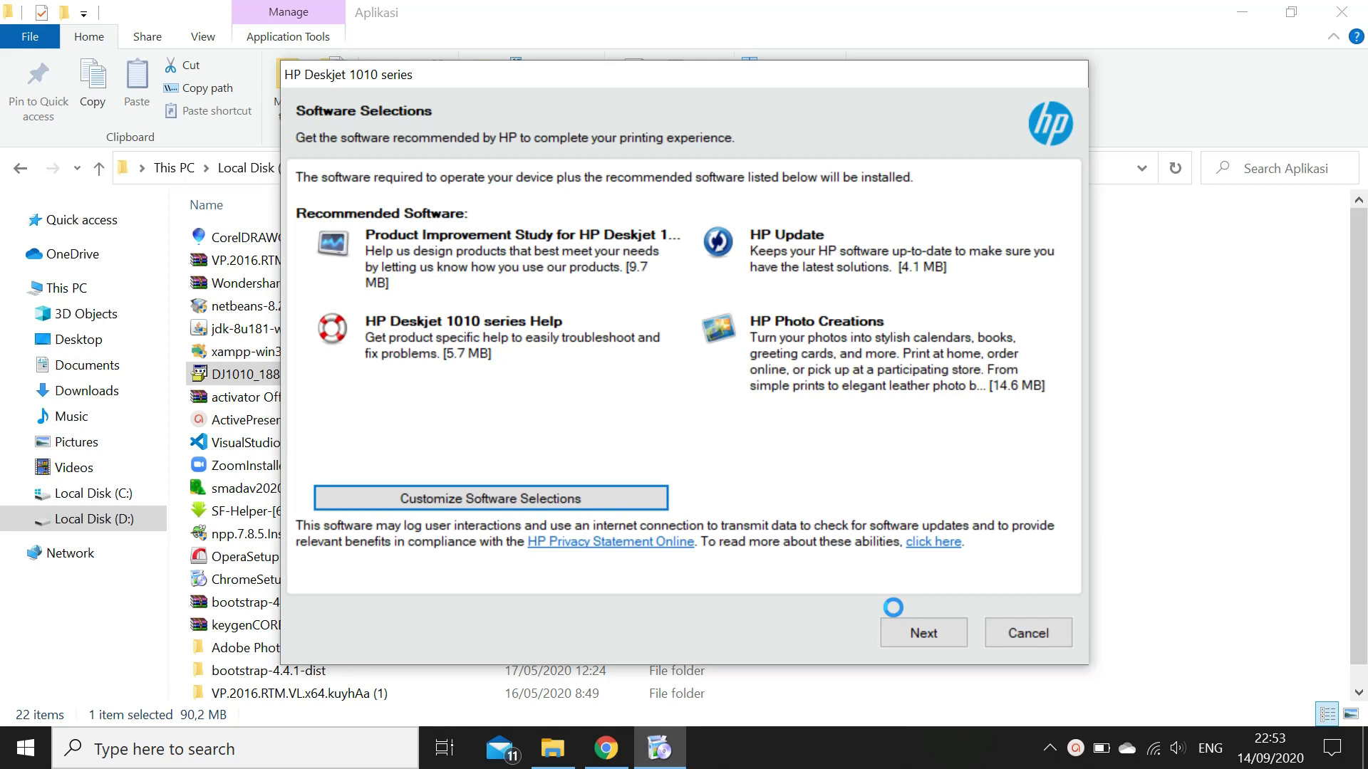
pyautogui.click(923, 632)
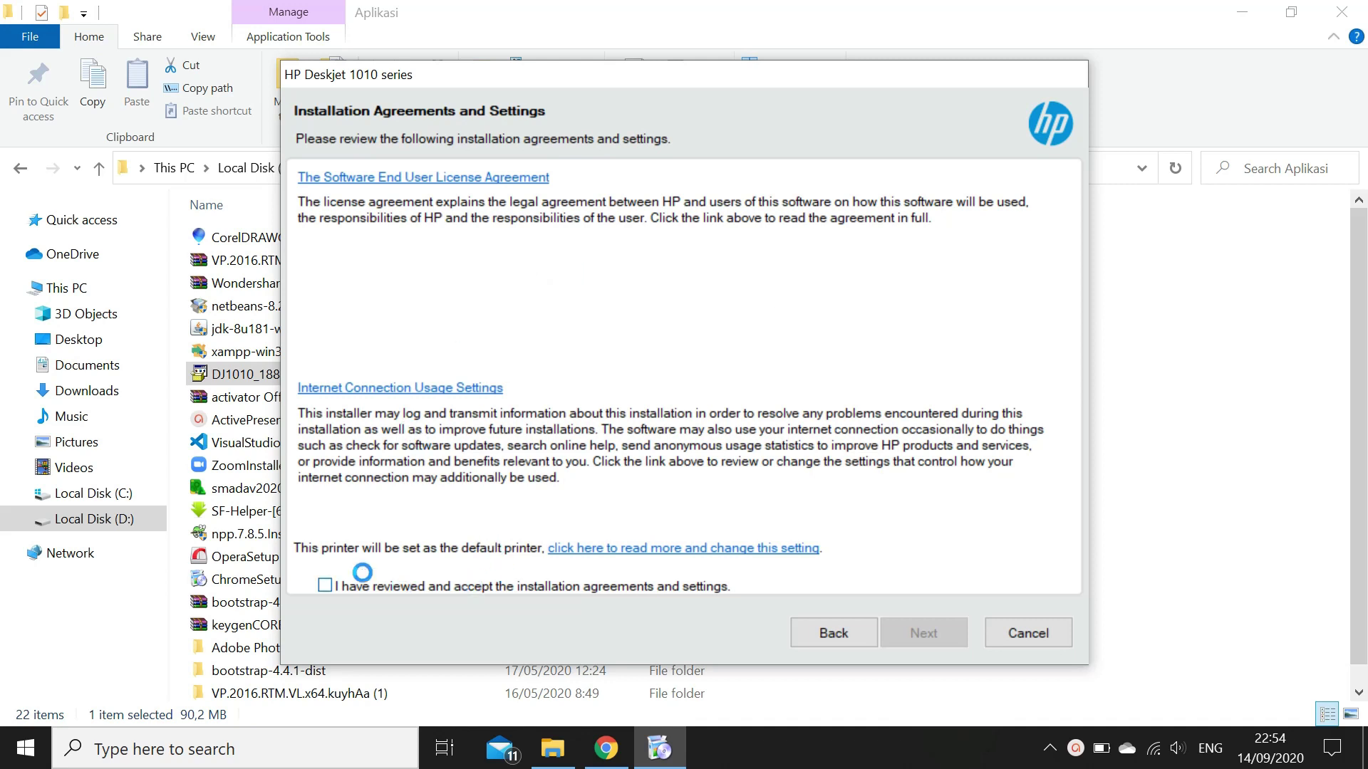
pyautogui.click(326, 584)
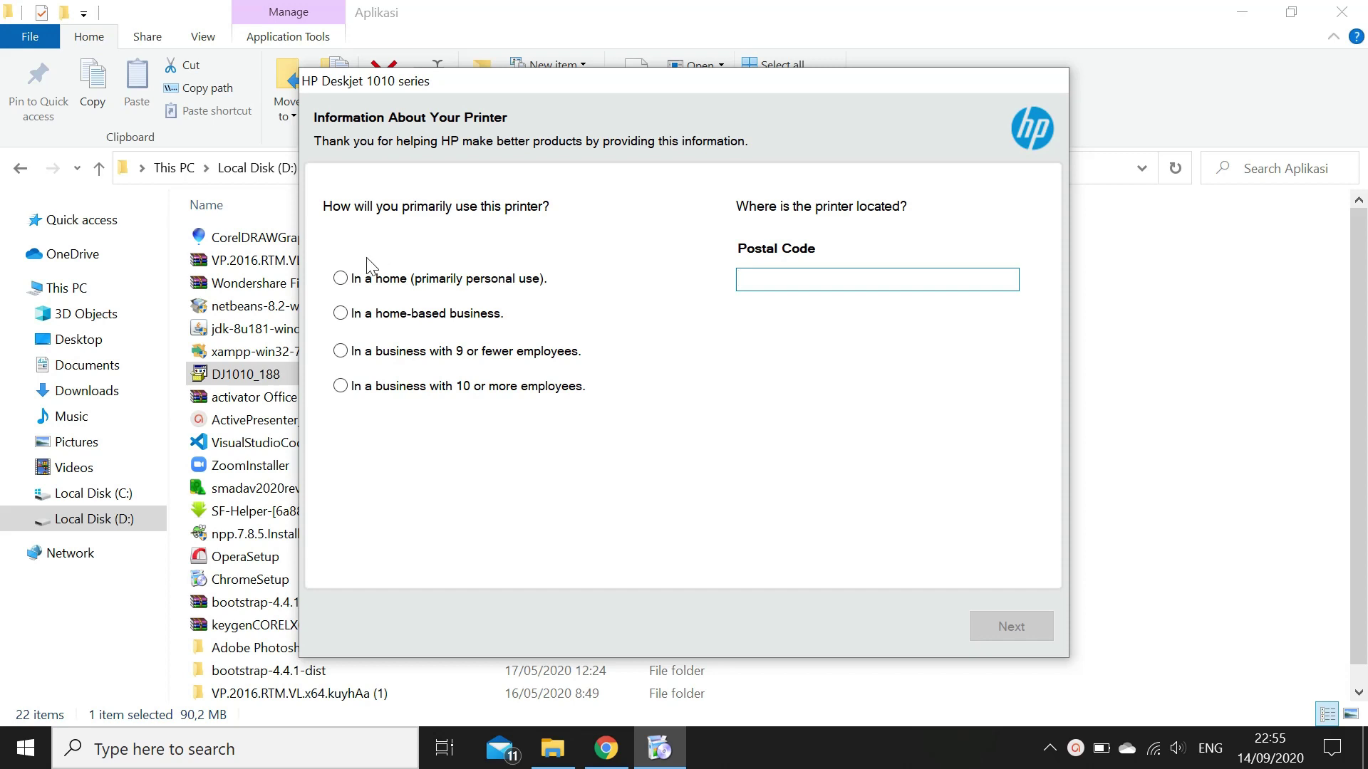
# Step: Specify home use for the printer, enter "indonesia" as the postal code, and continue the HP Deskjet 1010 setup
pyautogui.click(340, 279)
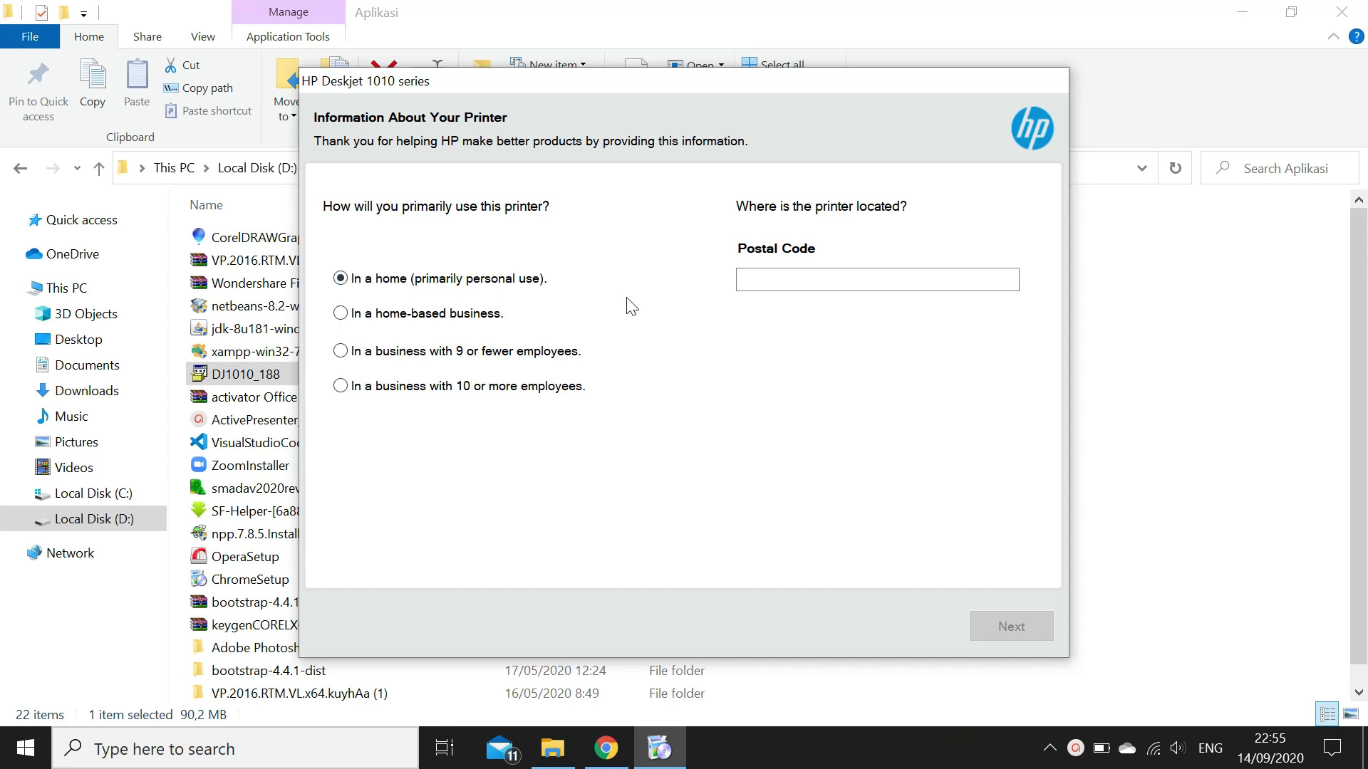
pyautogui.click(811, 280)
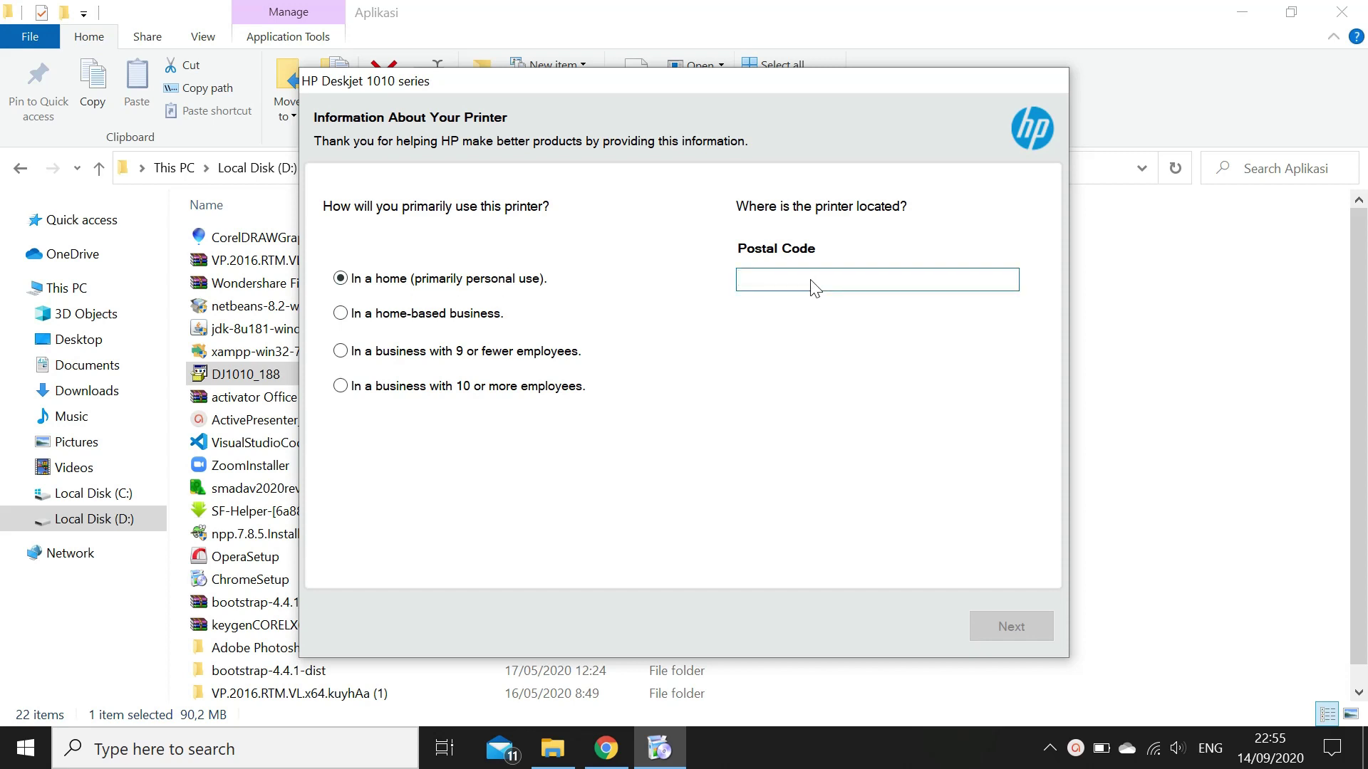
pyautogui.write('ind')
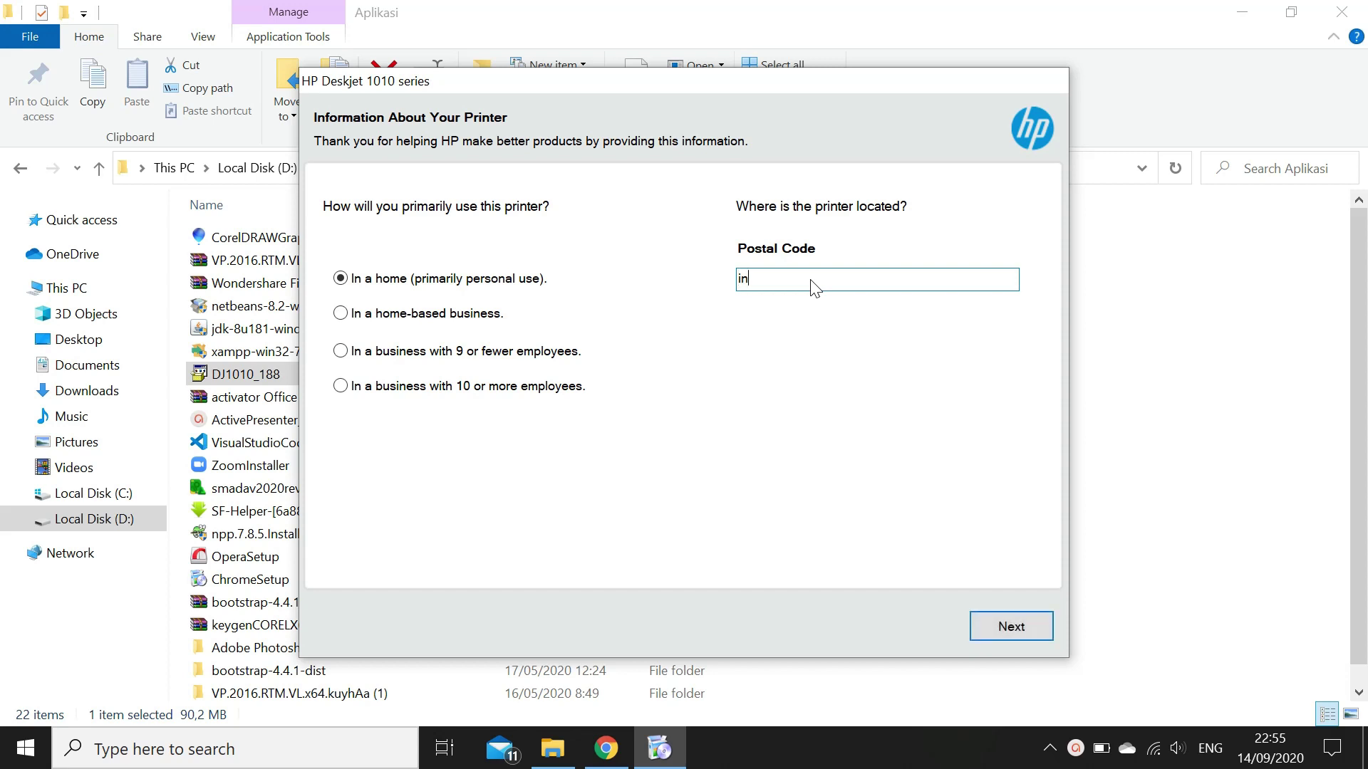
pyautogui.write('onesia')
pyautogui.click(1027, 628)
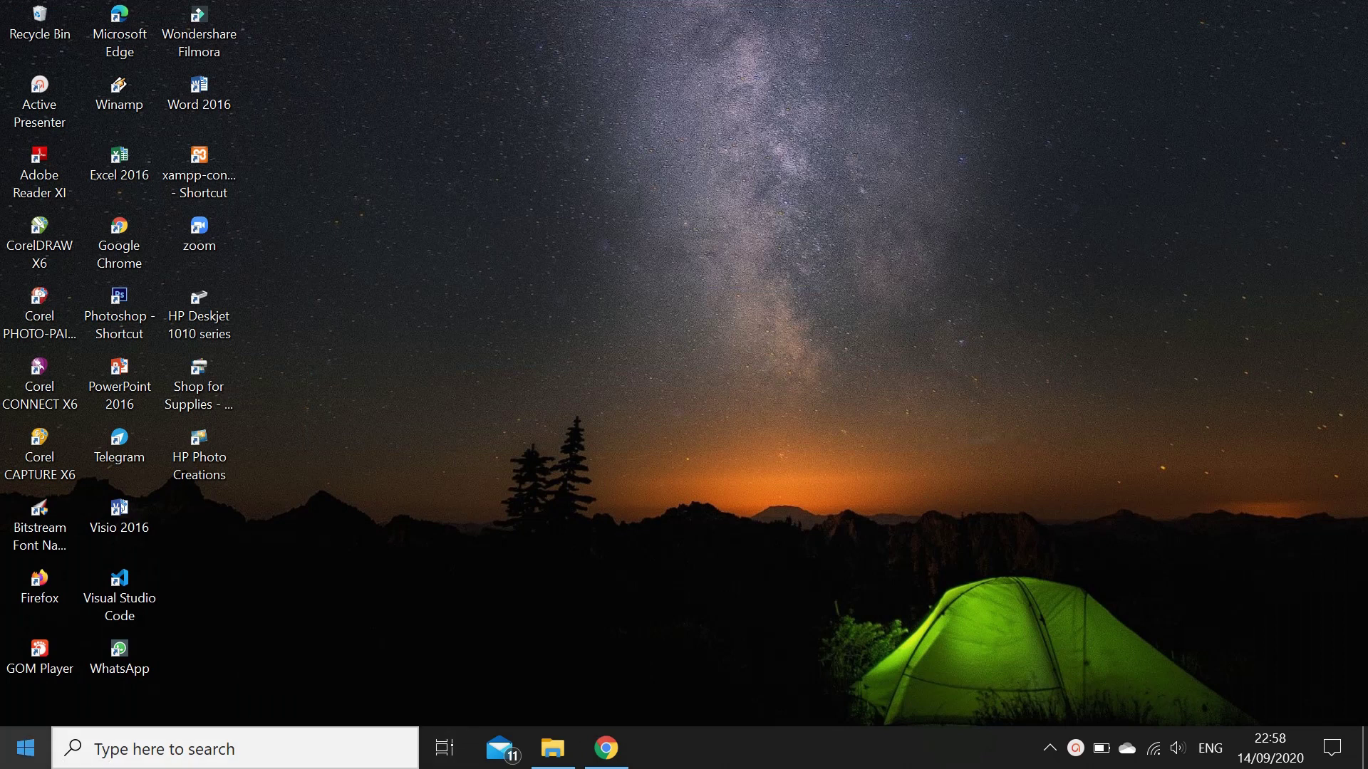
# Step: Search Windows for "pr" to reach the Printers & scanners settings and open the HP Deskjet 1010 series management page
pyautogui.click(108, 750)
pyautogui.write('p')
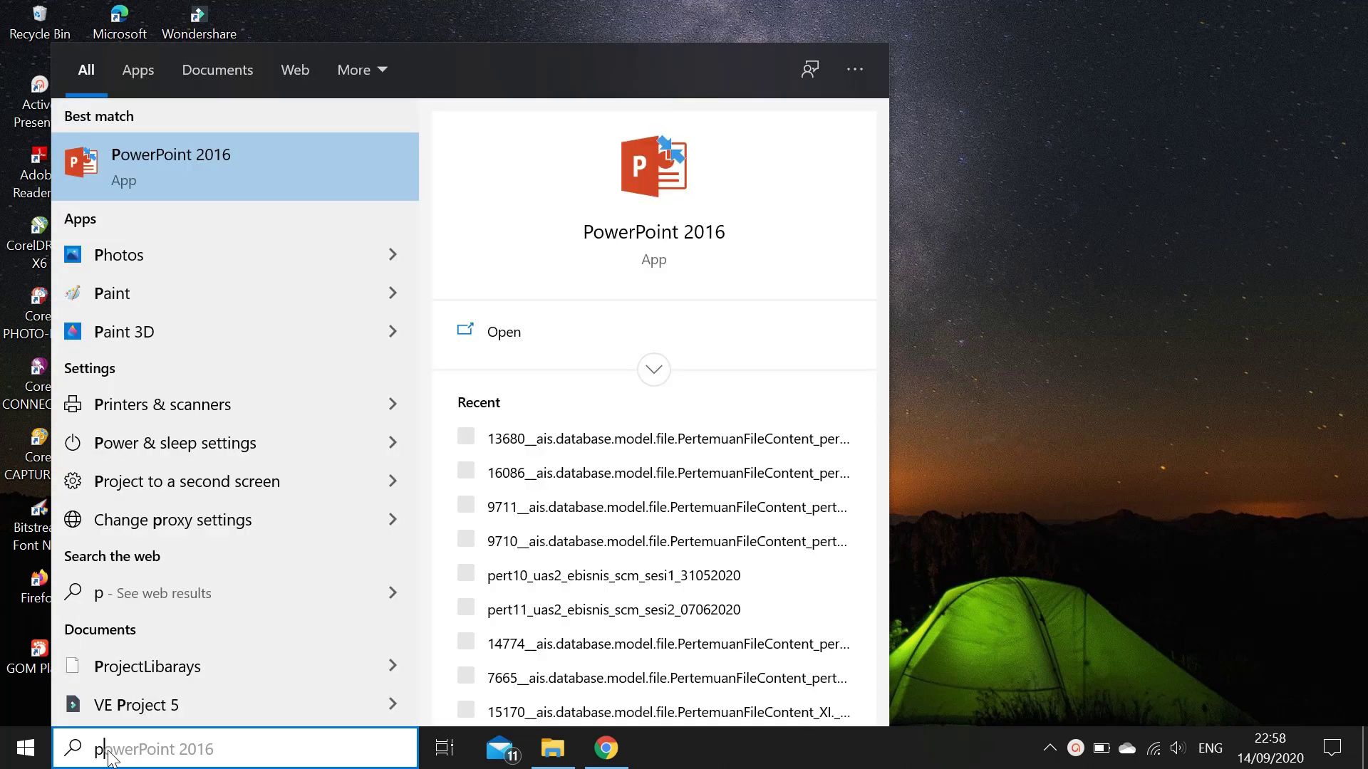
pyautogui.write('r')
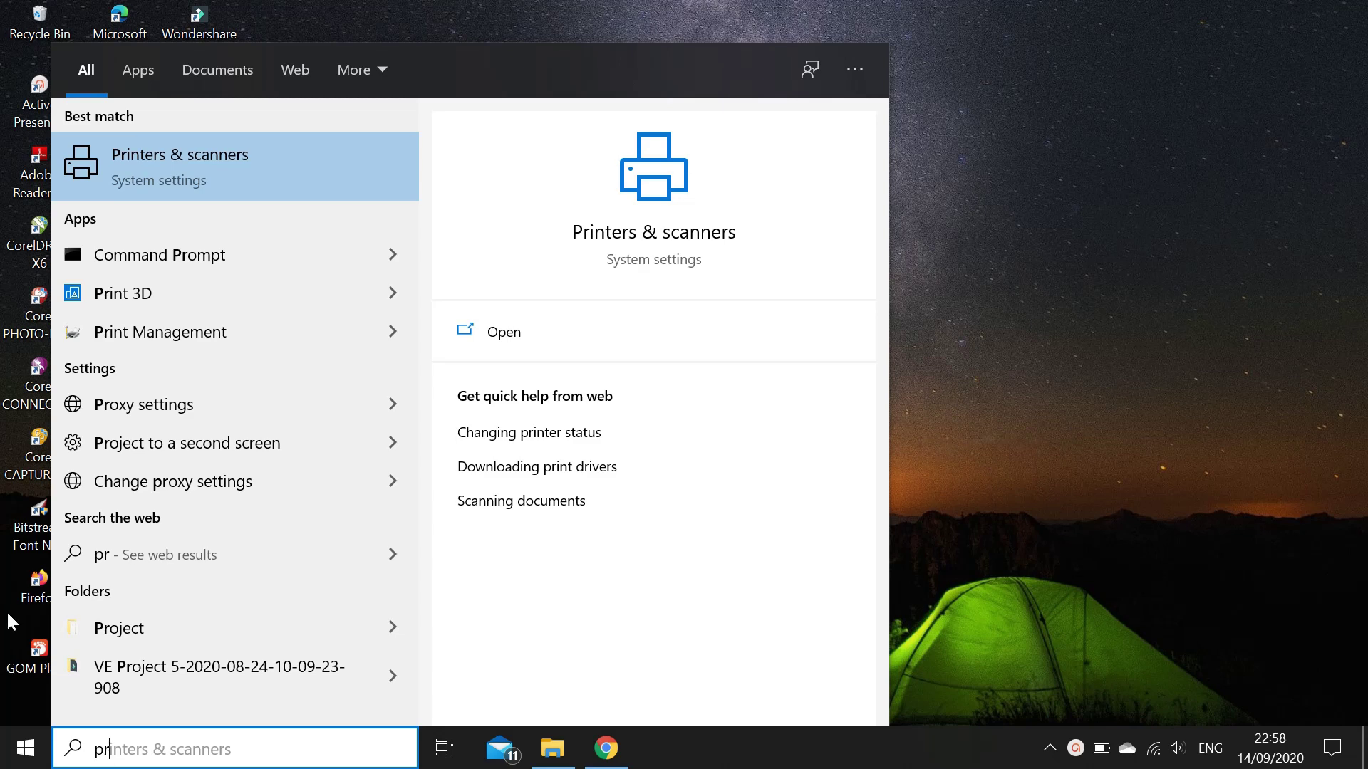
pyautogui.click(328, 156)
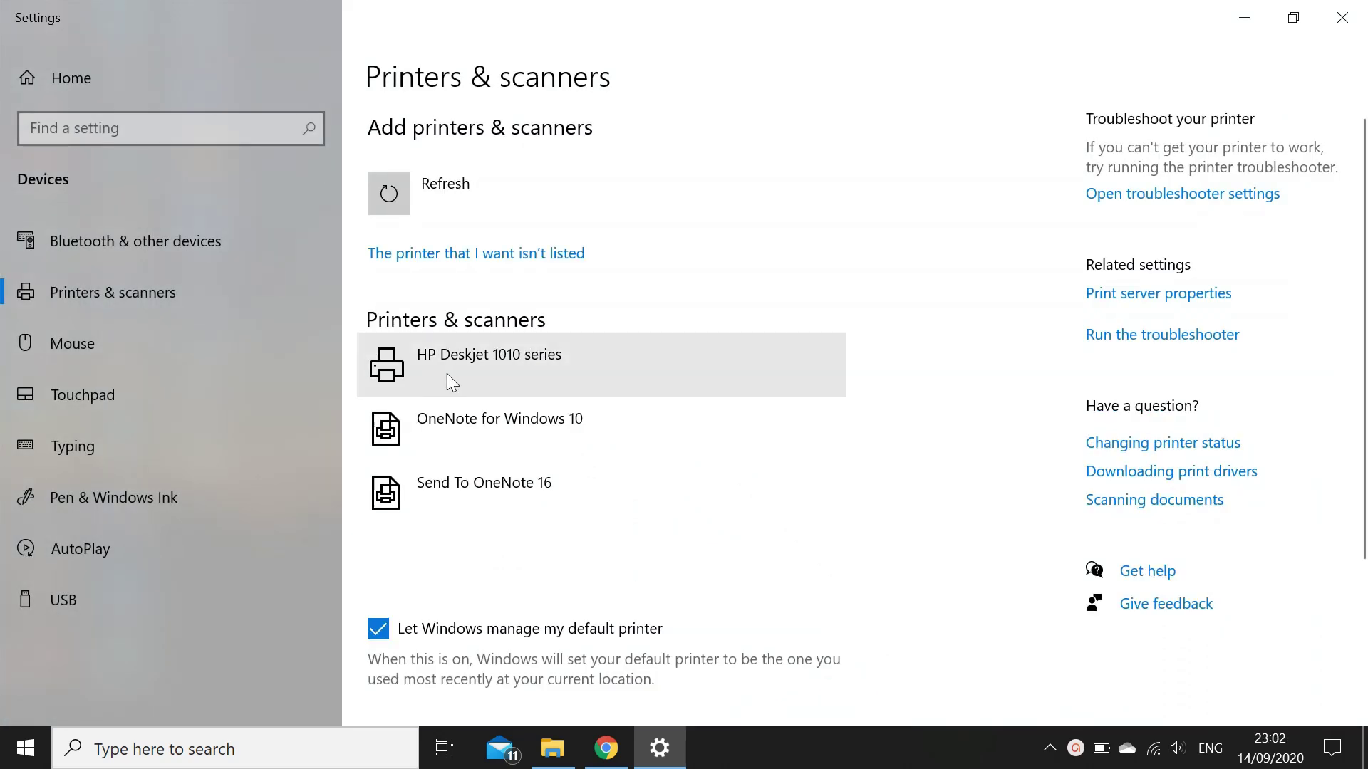
pyautogui.click(450, 366)
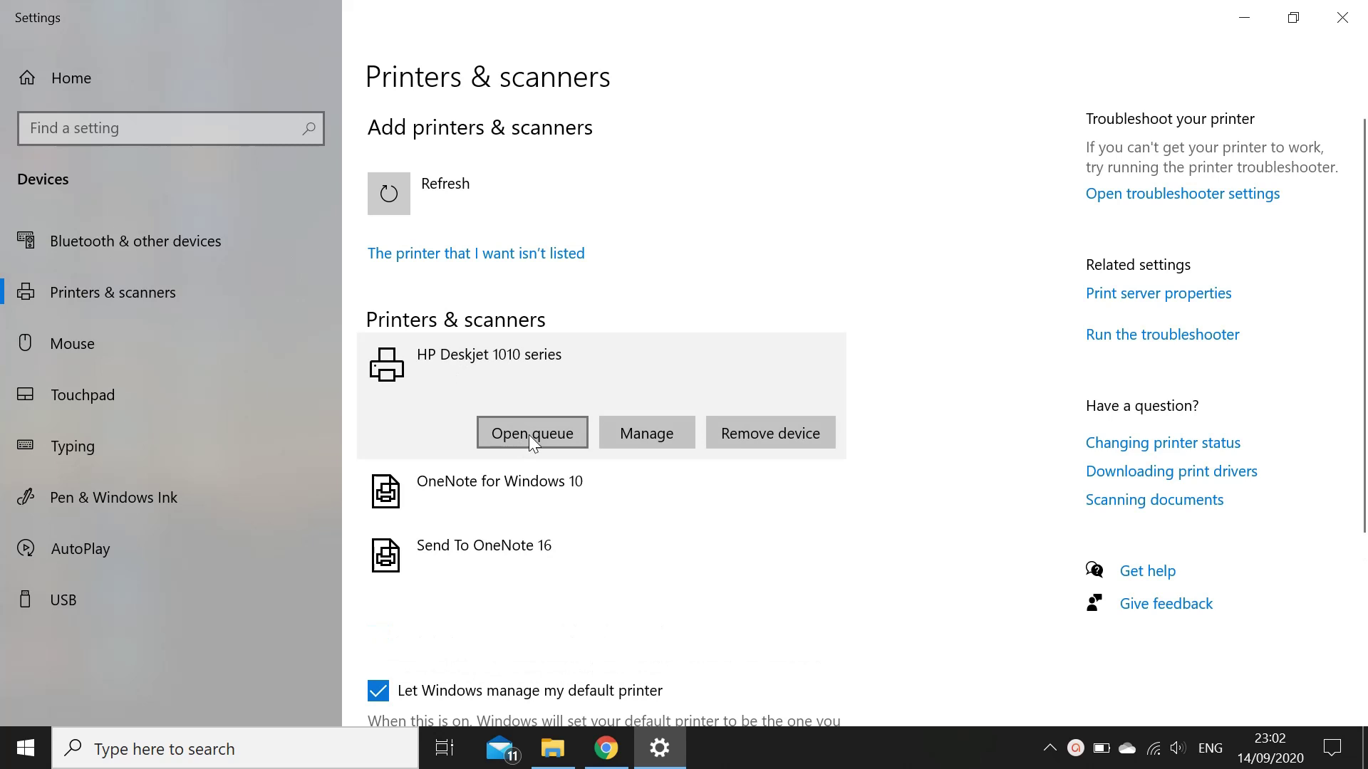
pyautogui.click(618, 430)
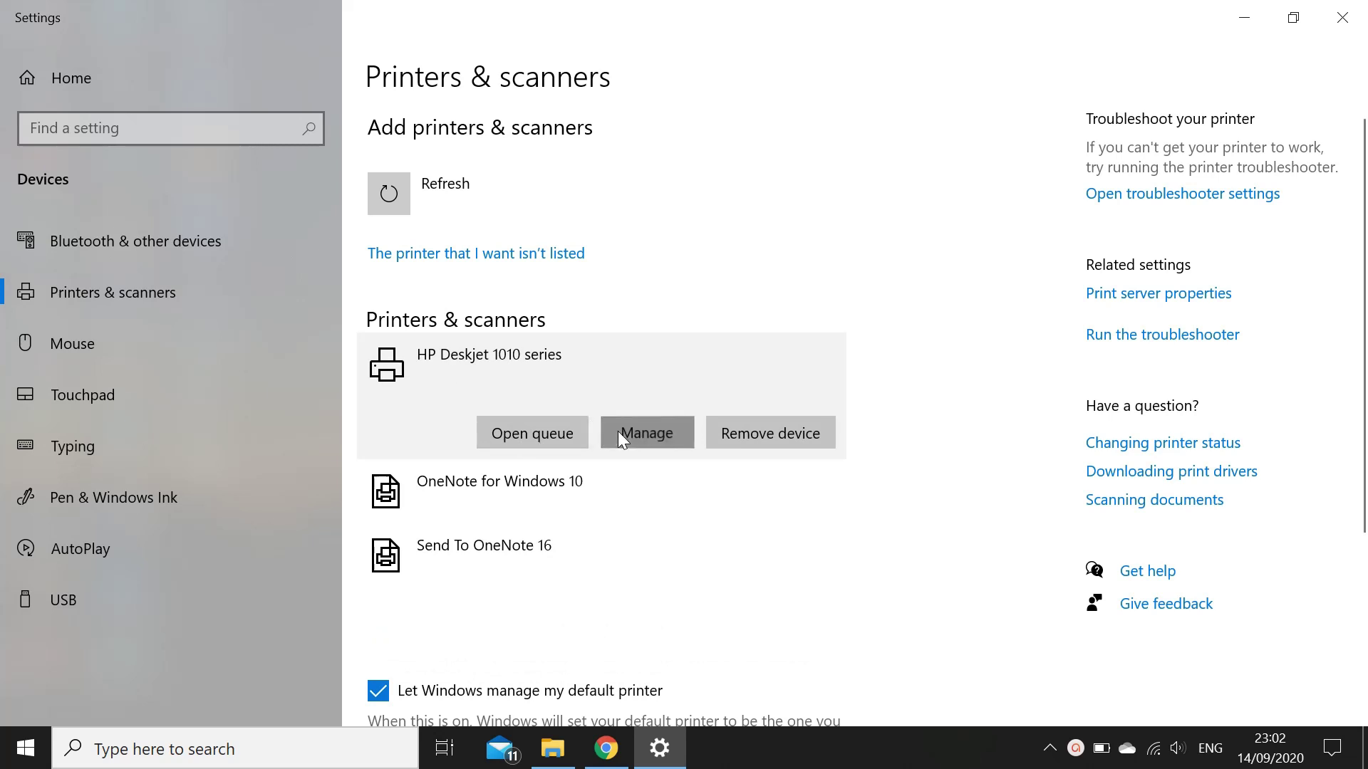
# Step: Print a test page on the HP Deskjet 1010 series, and check its print queue before closing the queue window
pyautogui.click(58, 275)
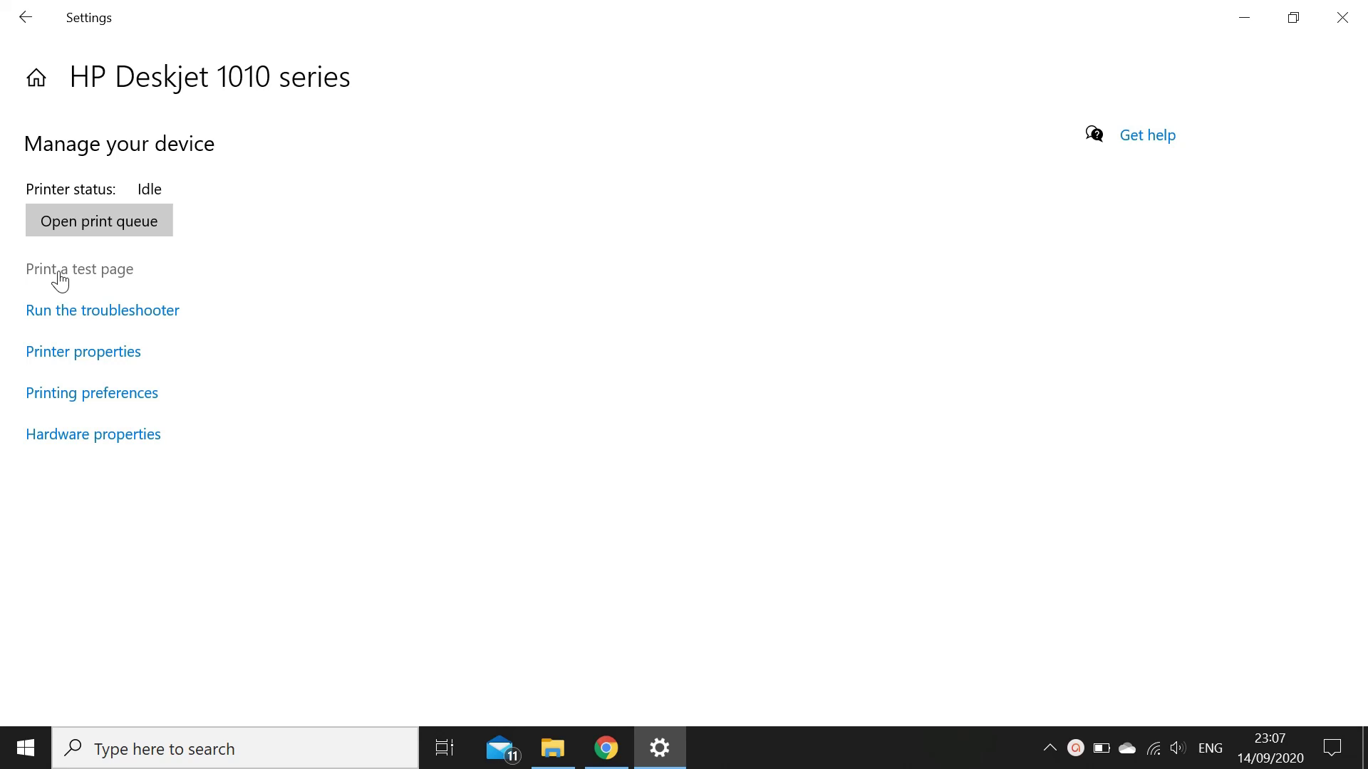
pyautogui.click(90, 220)
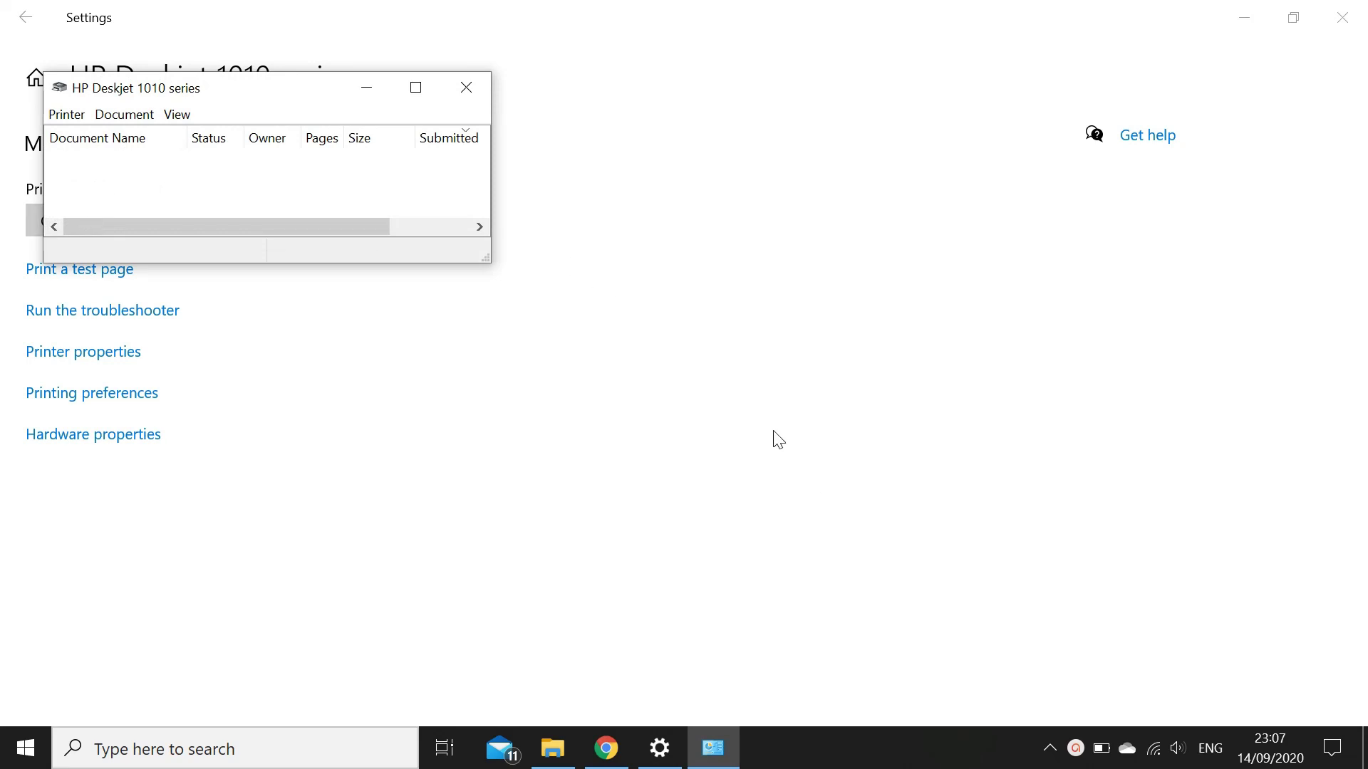
pyautogui.click(470, 88)
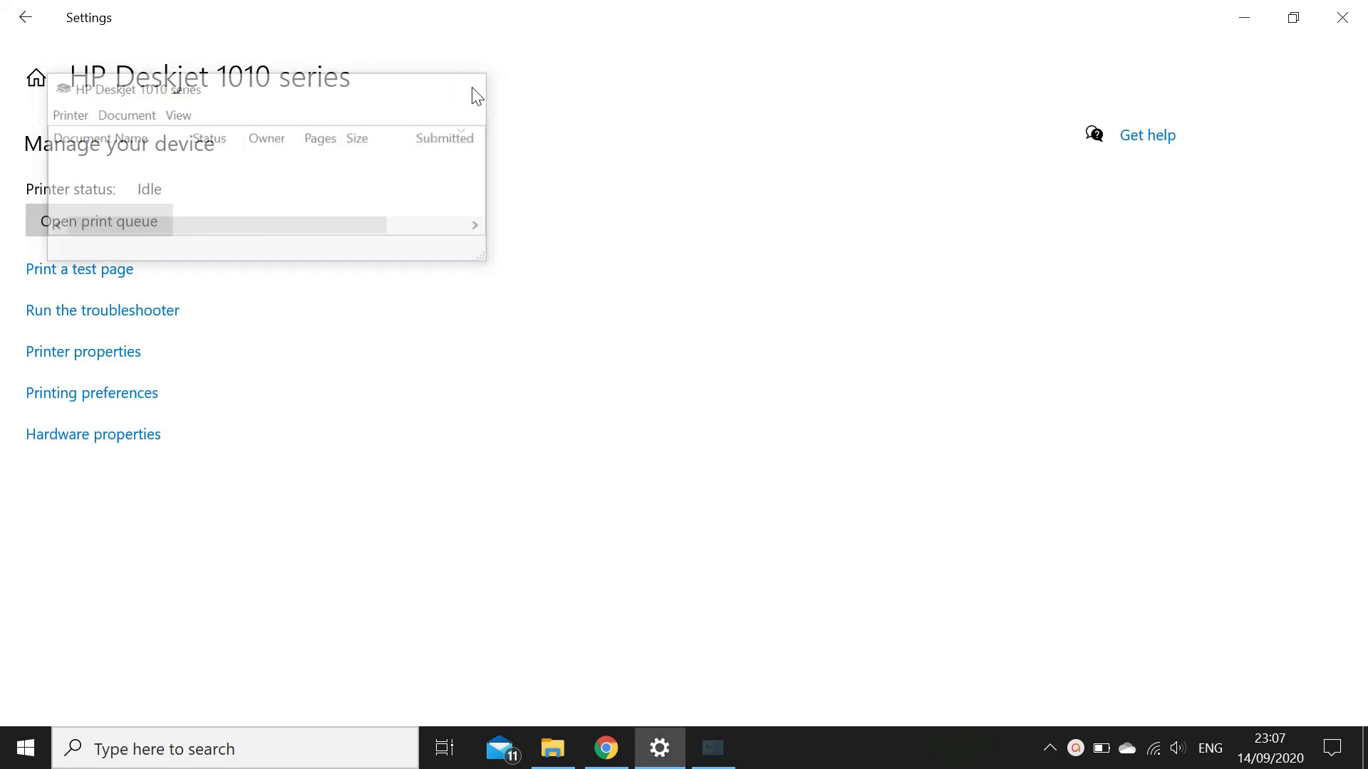